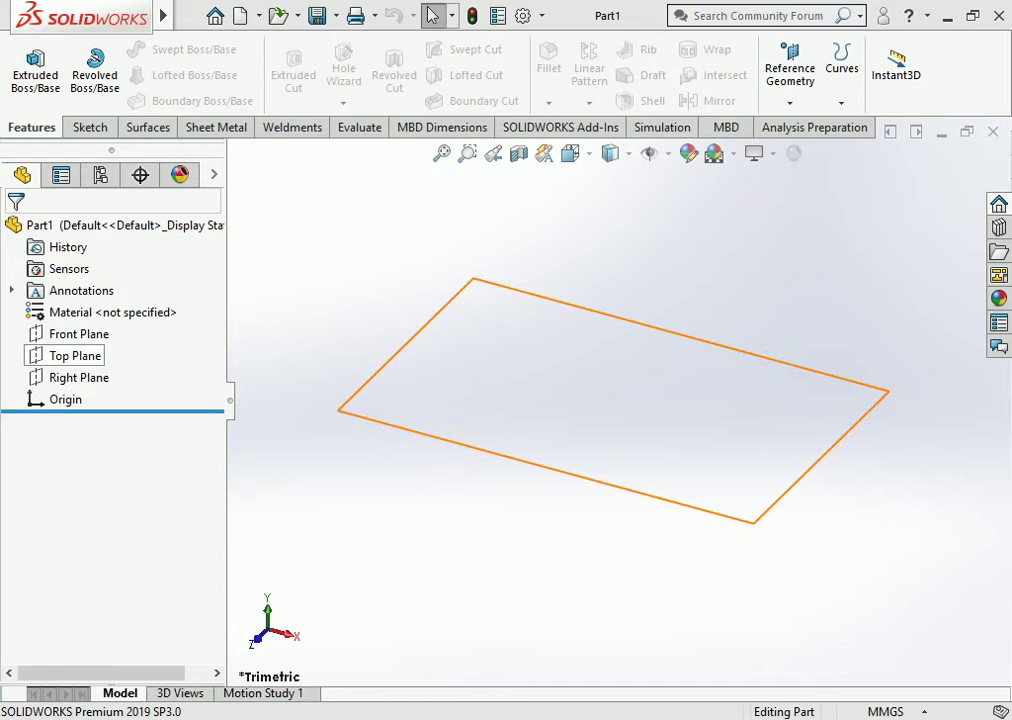
- Start a sketch on the Top Plane and draw a centre rectangle from the origin
left_click(75, 355)
left_click(88, 327)
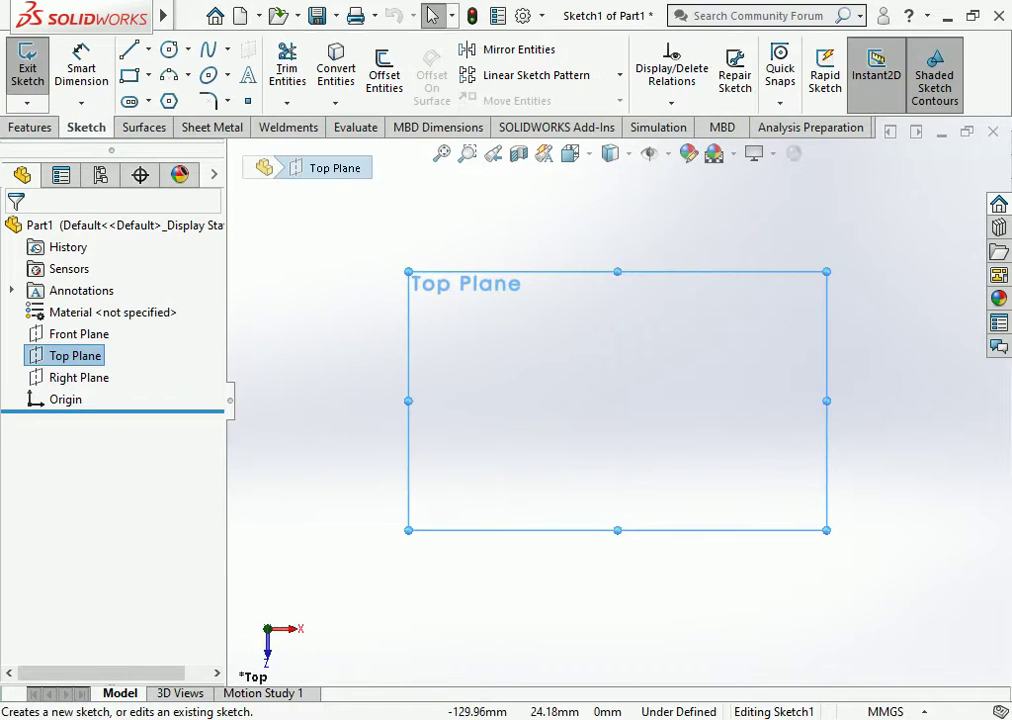
left_click(129, 75)
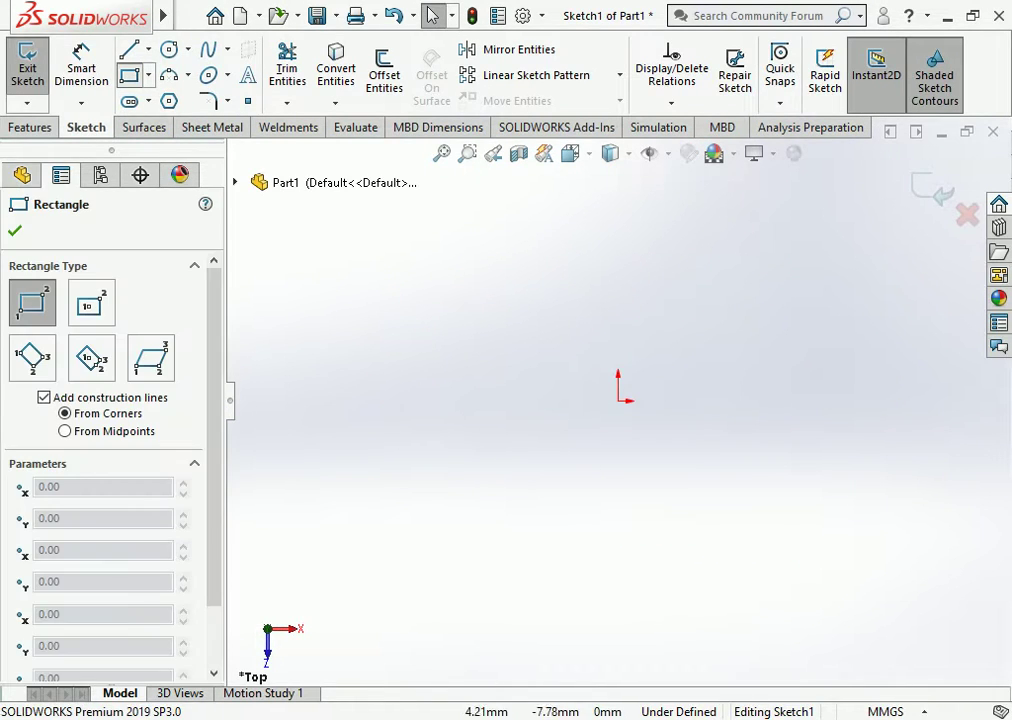
left_click(619, 399)
left_click(91, 303)
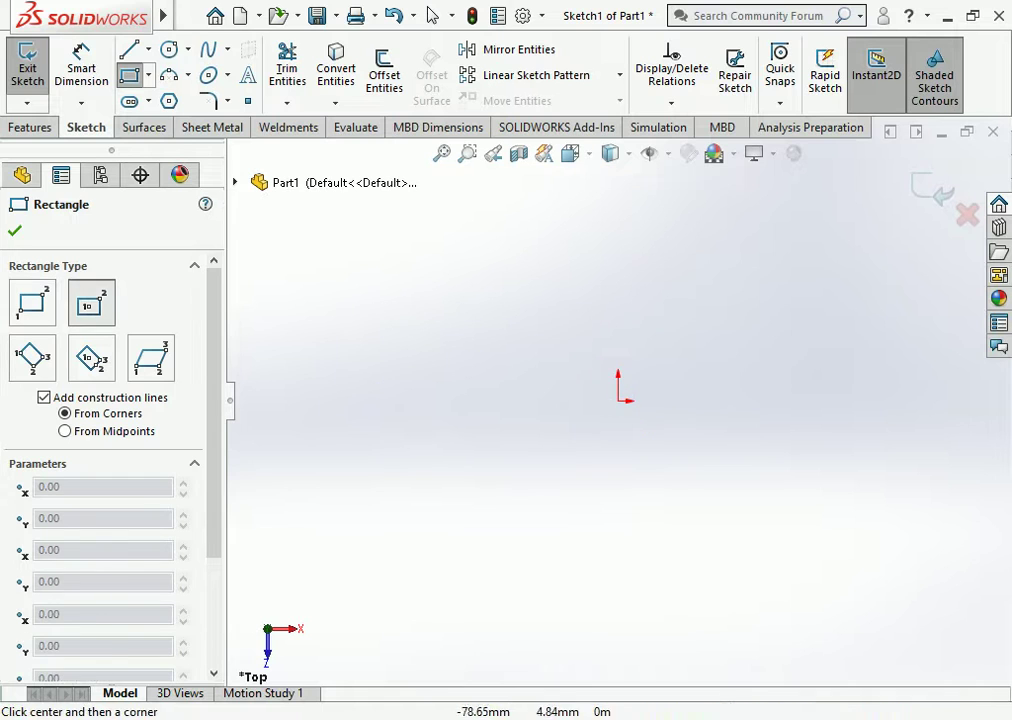
left_click(619, 400)
left_click(715, 317)
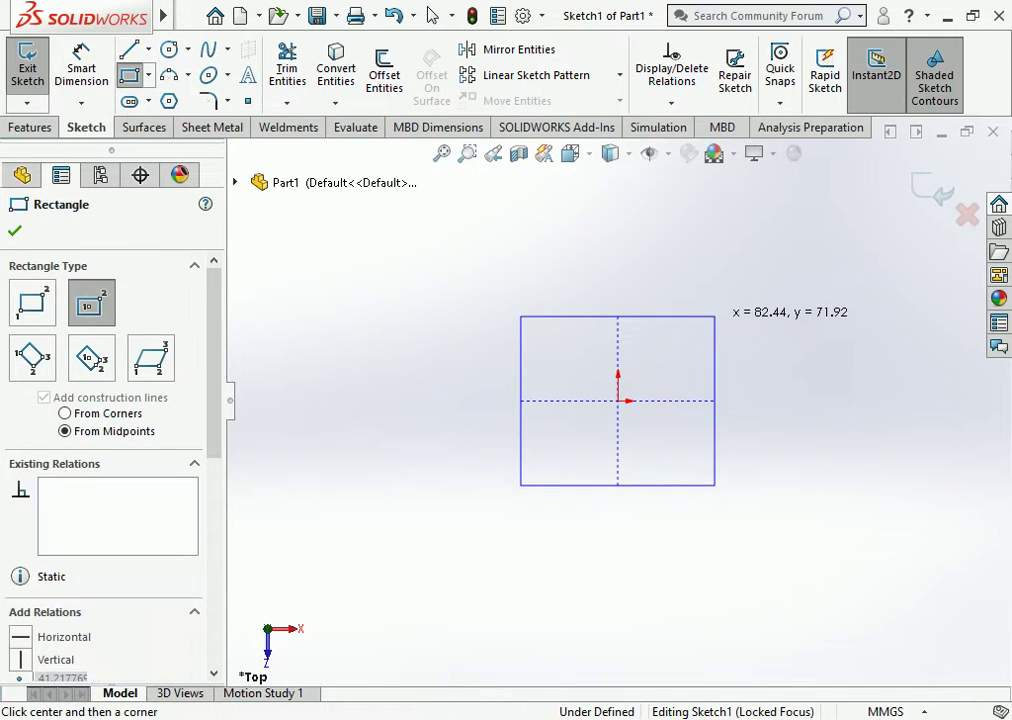
- Dimension the rectangle's width and height to 250 mm each, fully defining it
left_click(81, 55)
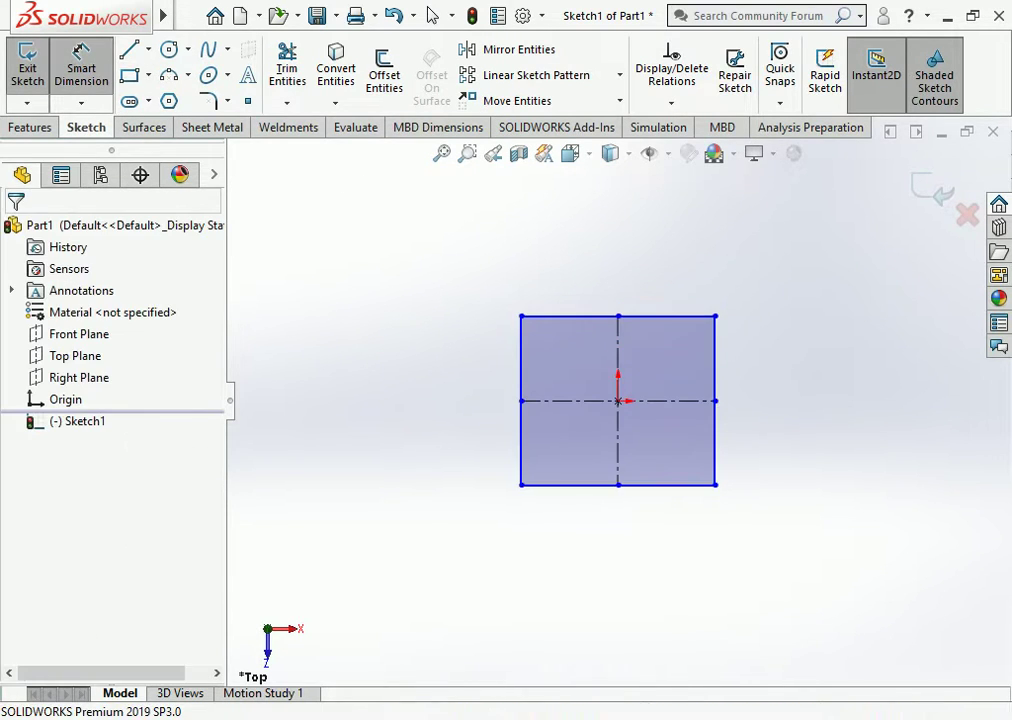
left_click(618, 485)
left_click(617, 530)
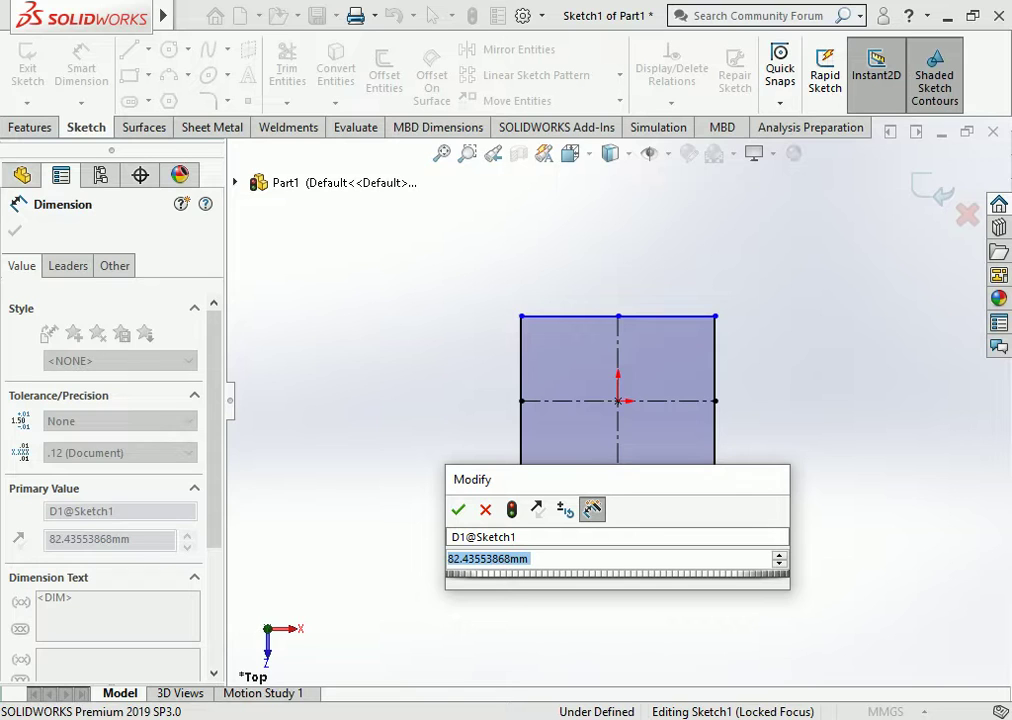
type("250")
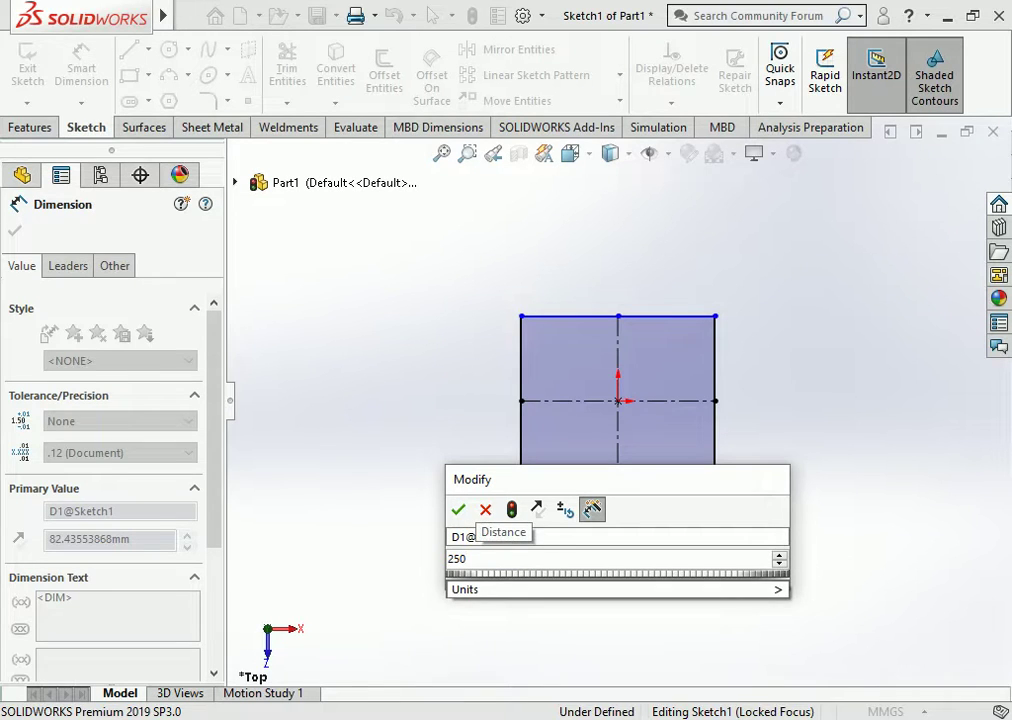
key("Return")
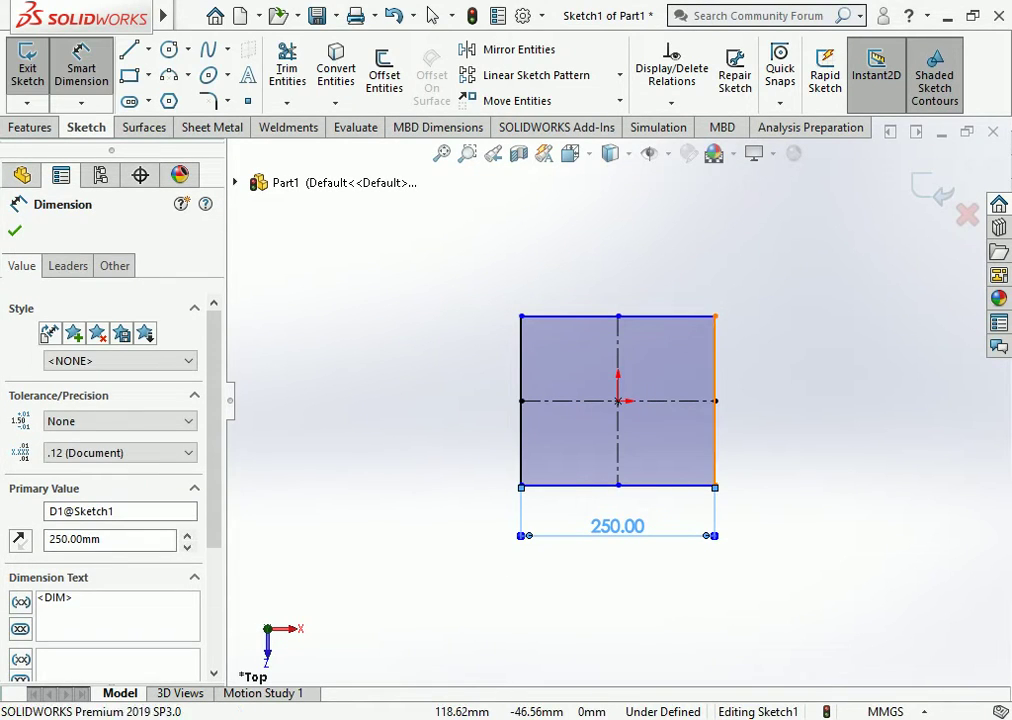
left_click(714, 430)
left_click(770, 400)
type("250")
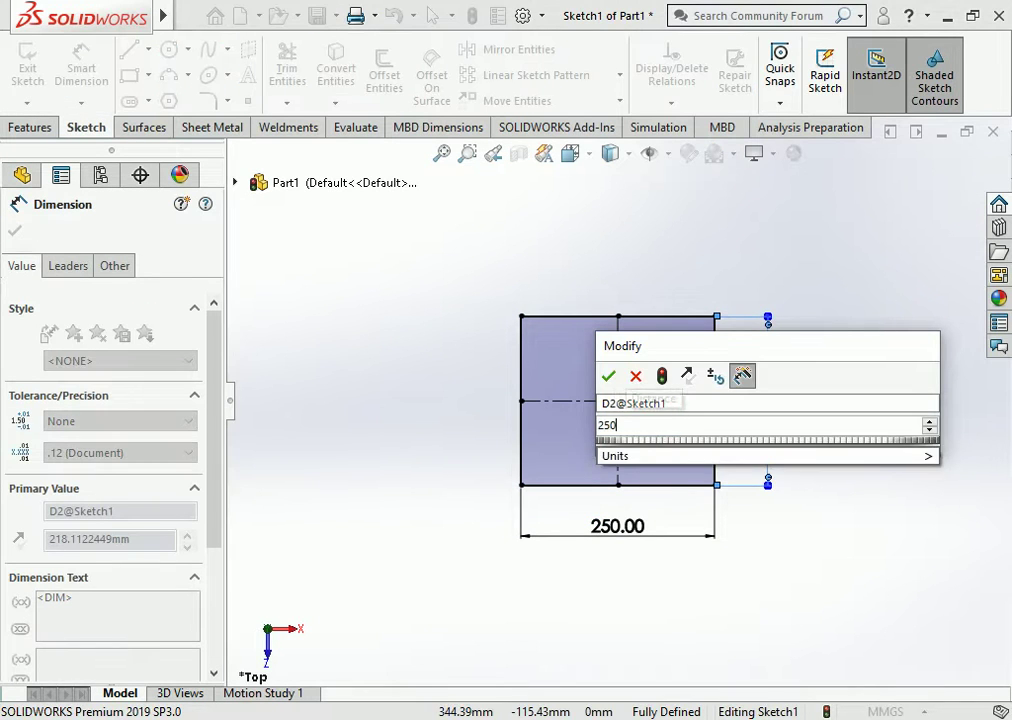
key("Return")
left_click(81, 55)
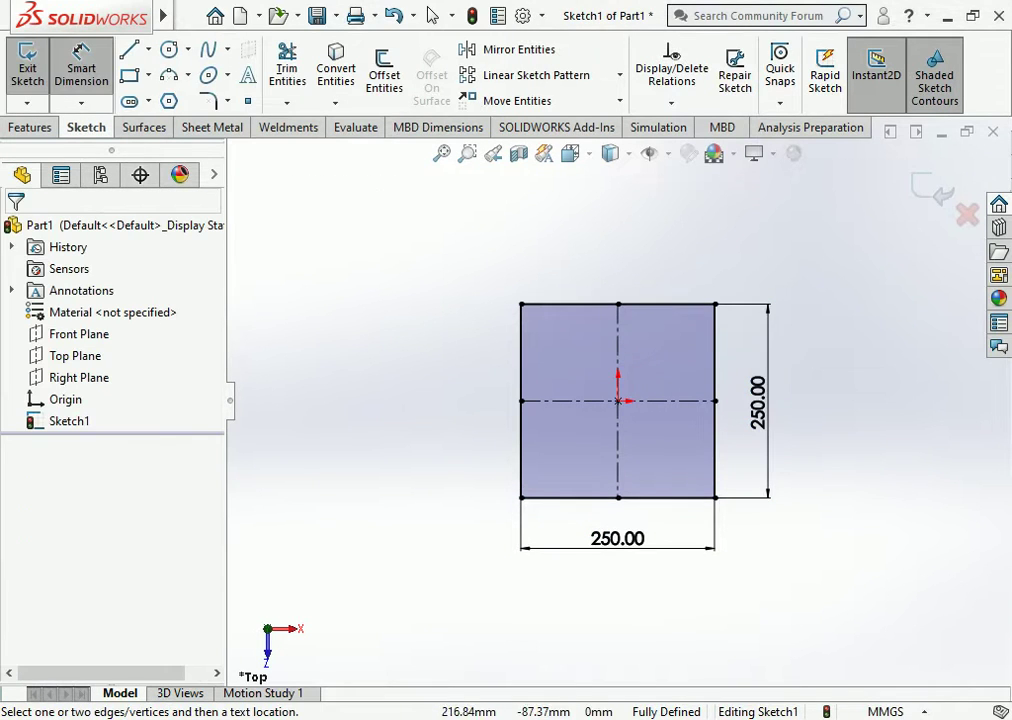
left_click(432, 15)
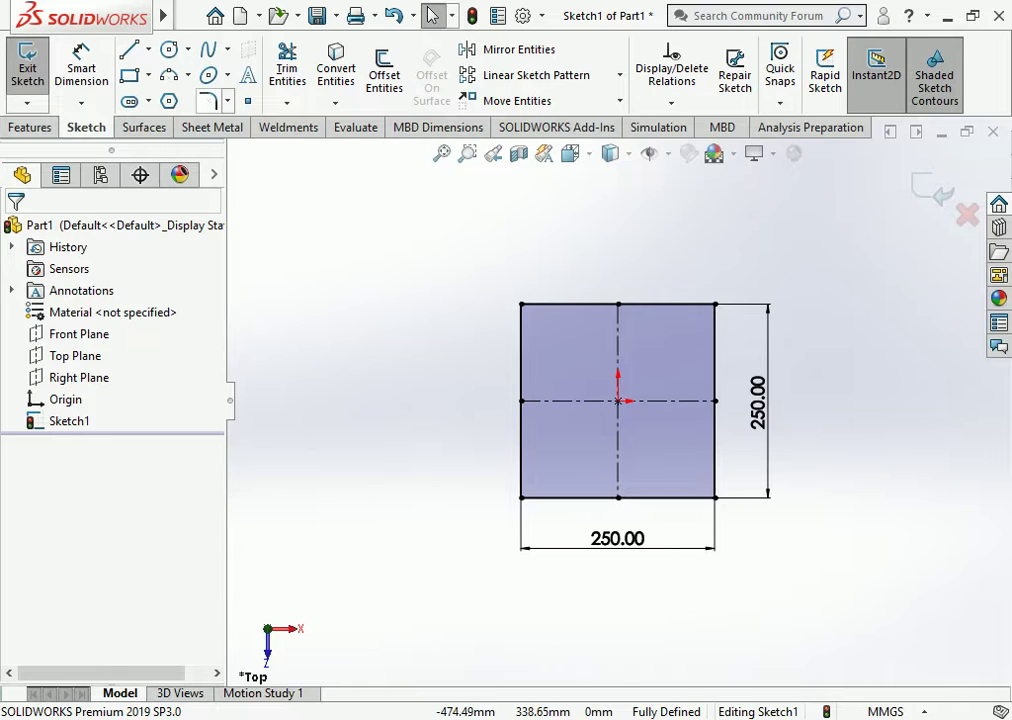
- Draw a second centre rectangle from the origin as construction geometry
left_click(129, 75)
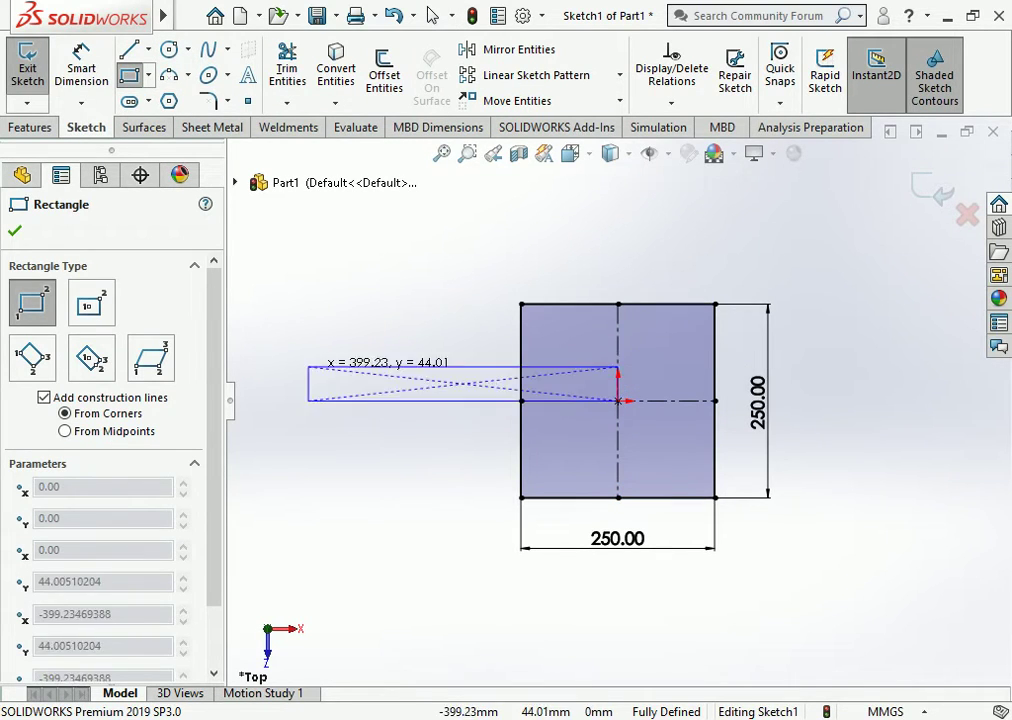
left_click(91, 303)
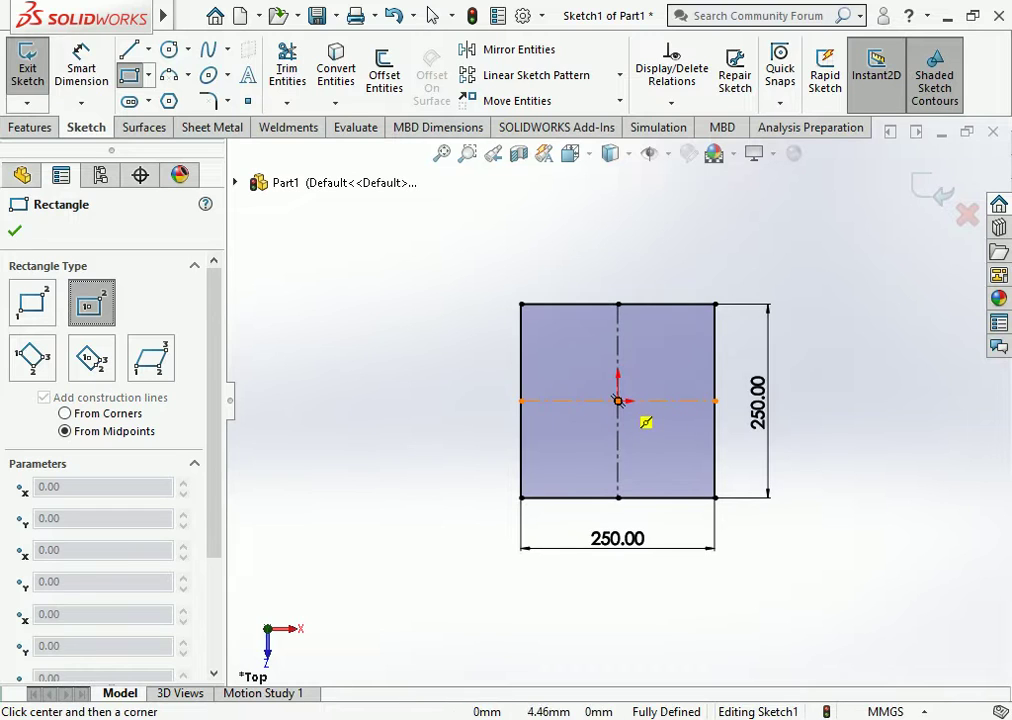
left_click(617, 401)
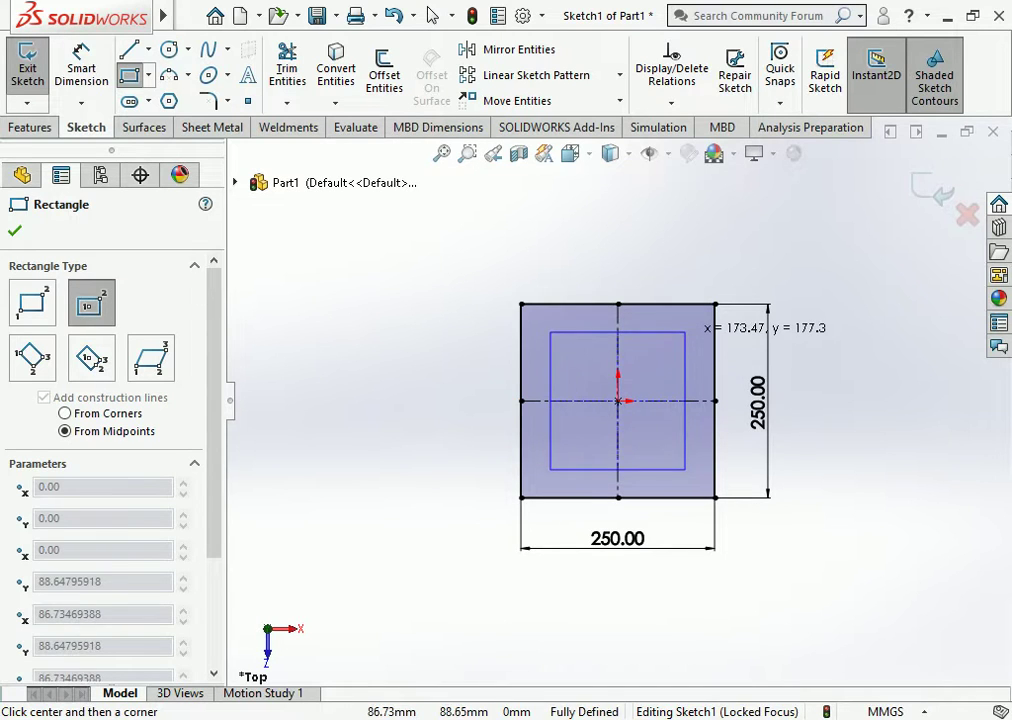
left_click(685, 331)
scroll(110, 420, "down", 2)
scroll(110, 420, "down", 3)
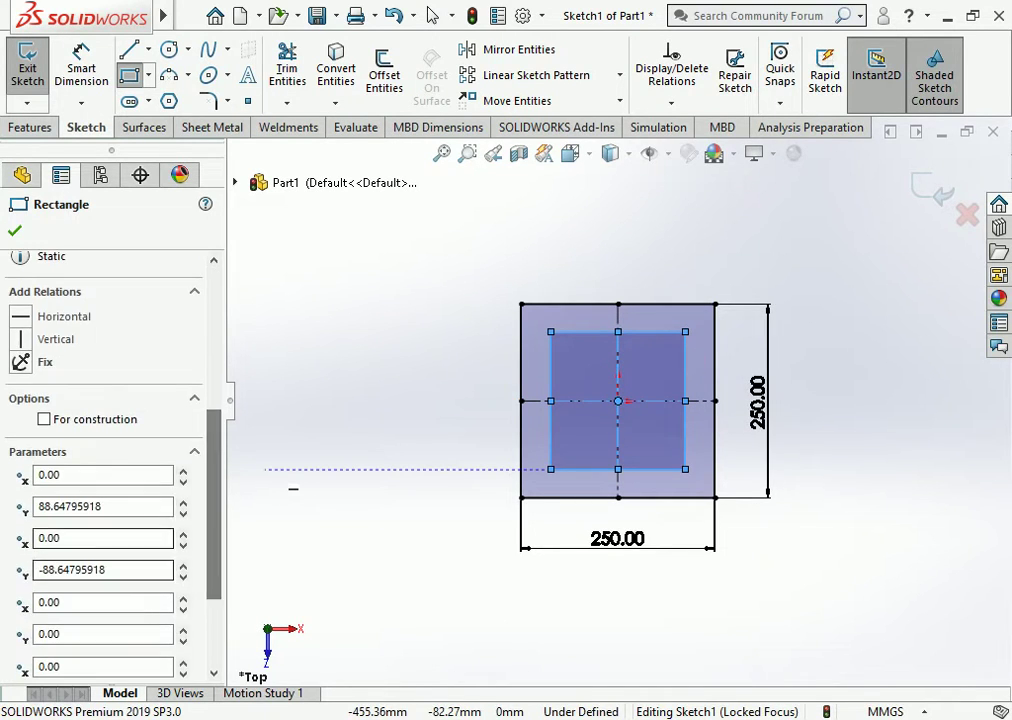
left_click(44, 419)
- Dimension the construction rectangle's height and width to 200 mm each
left_click(81, 60)
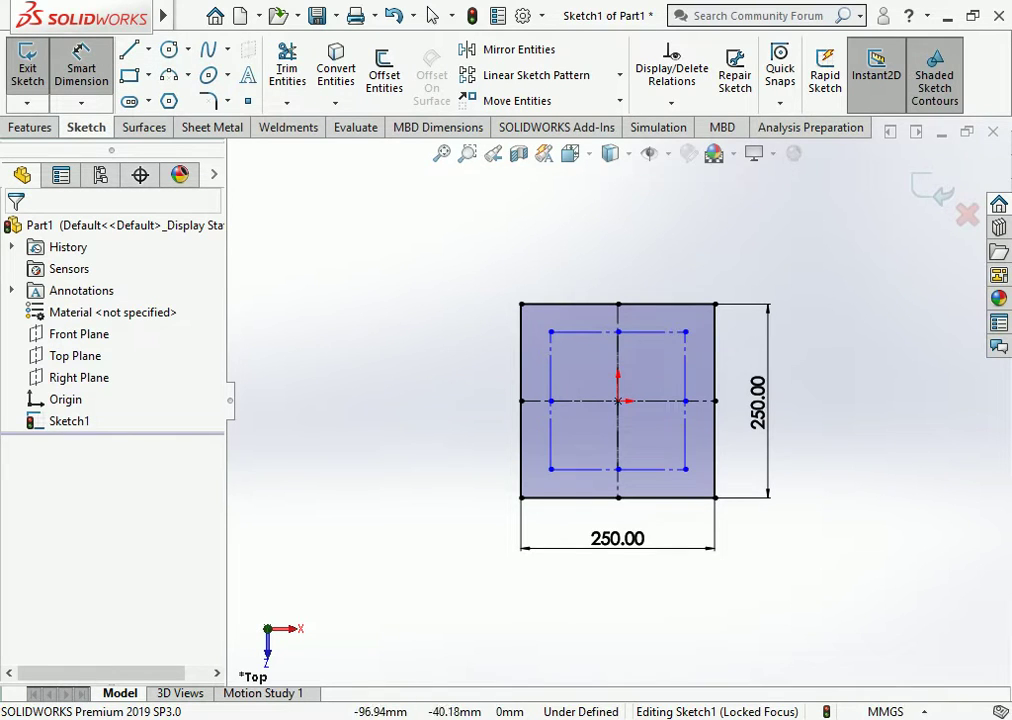
left_click(551, 380)
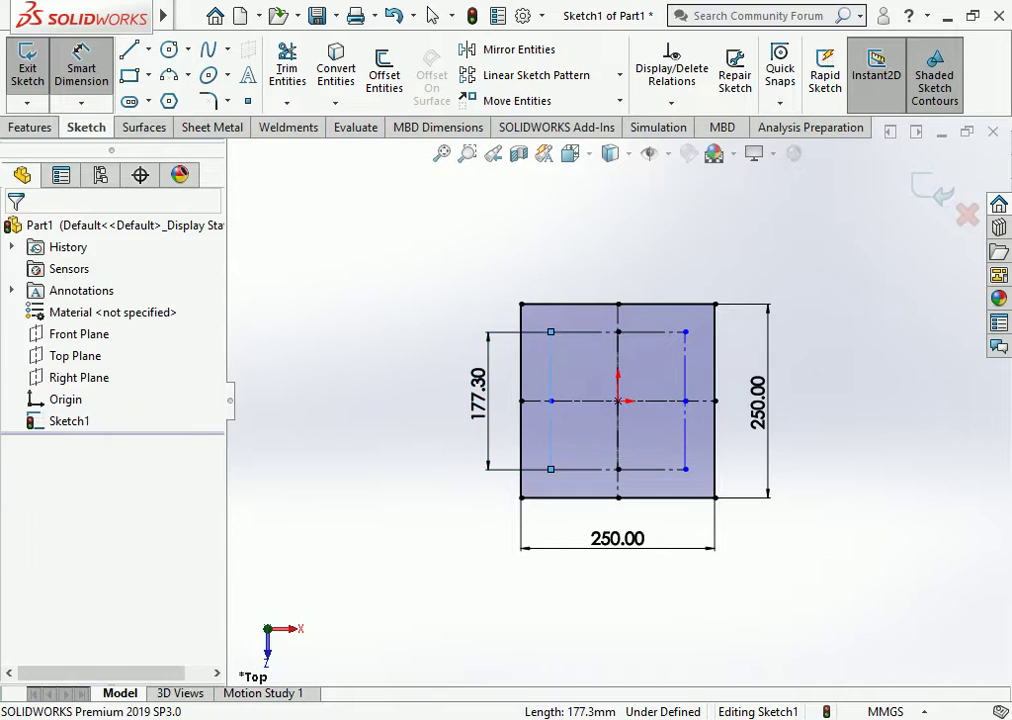
left_click(485, 400)
type("200")
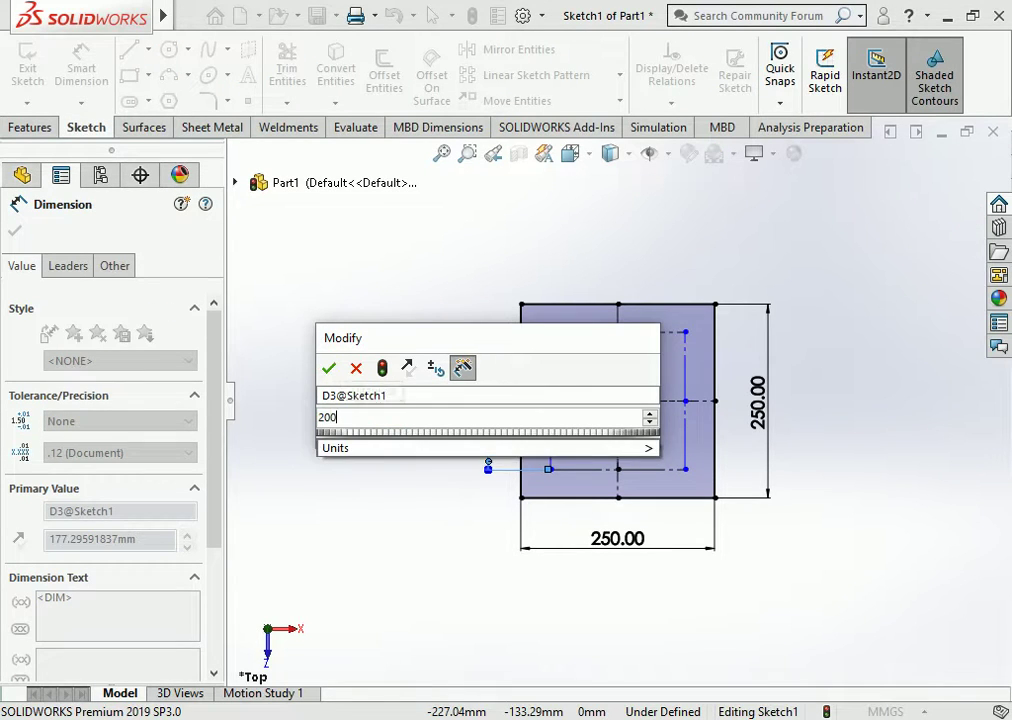
key("Return")
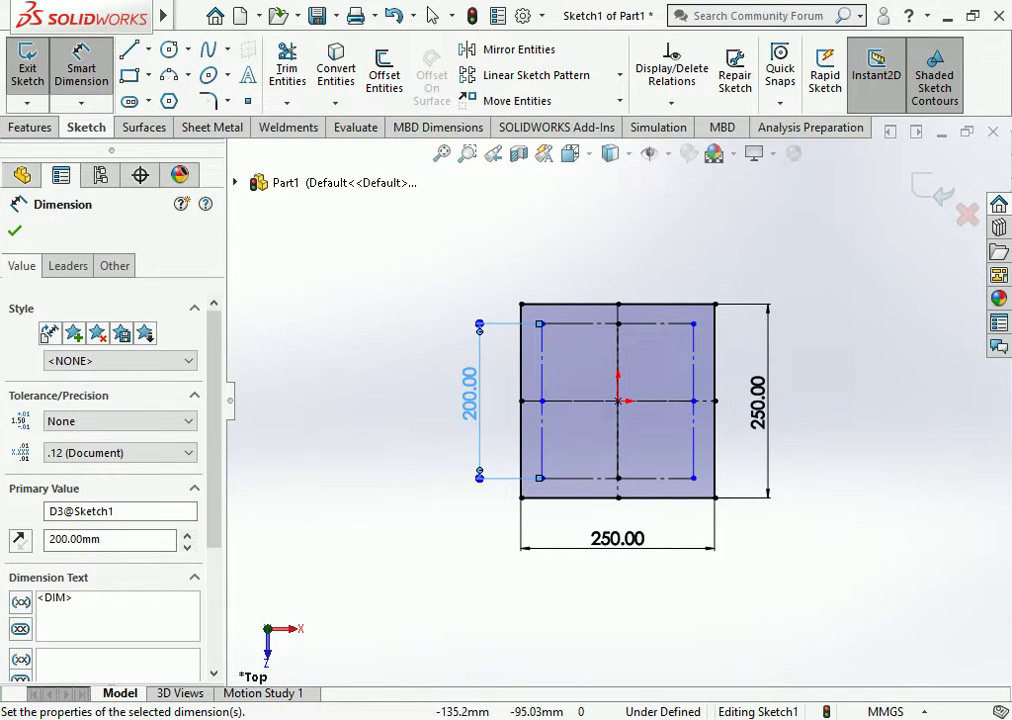
left_click(617, 323)
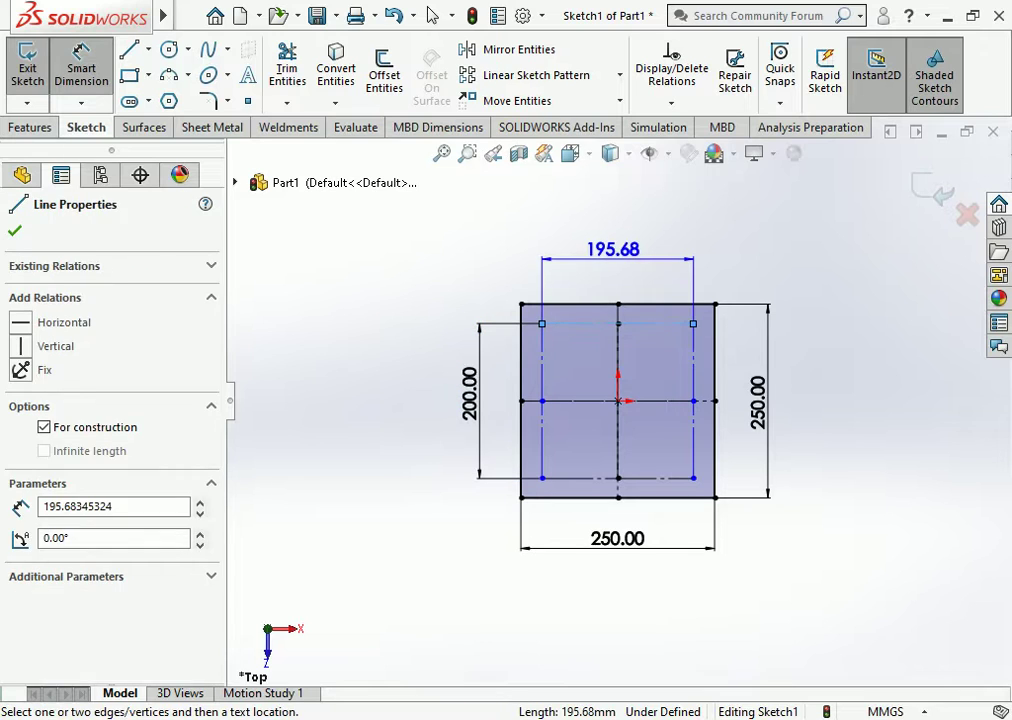
left_click(613, 249)
type("2")
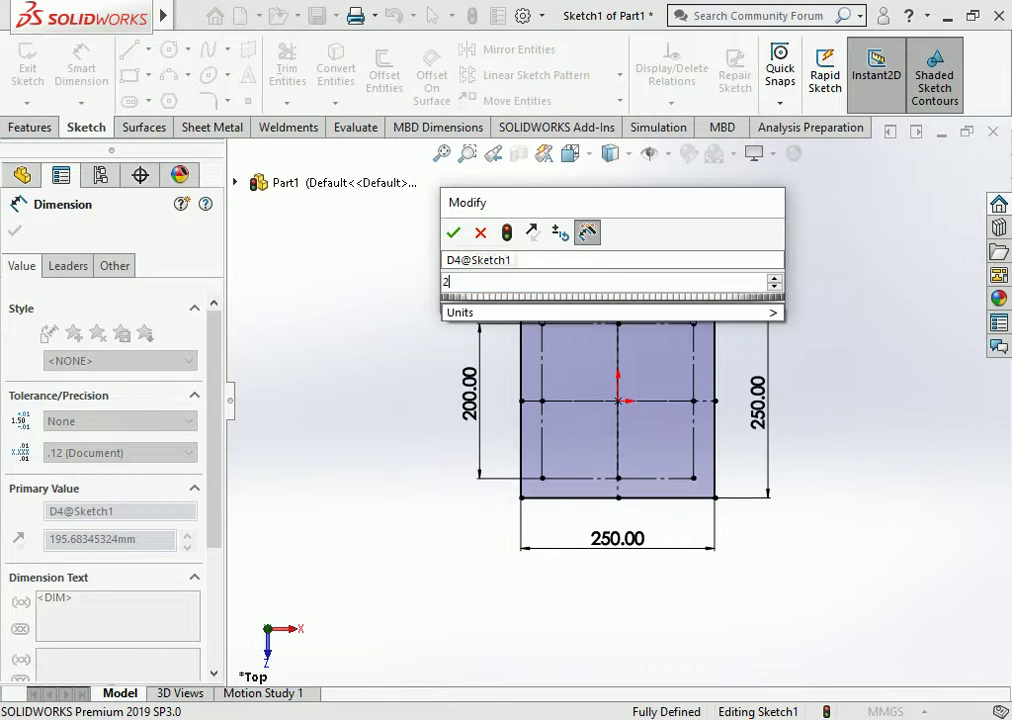
type("00")
key("Return")
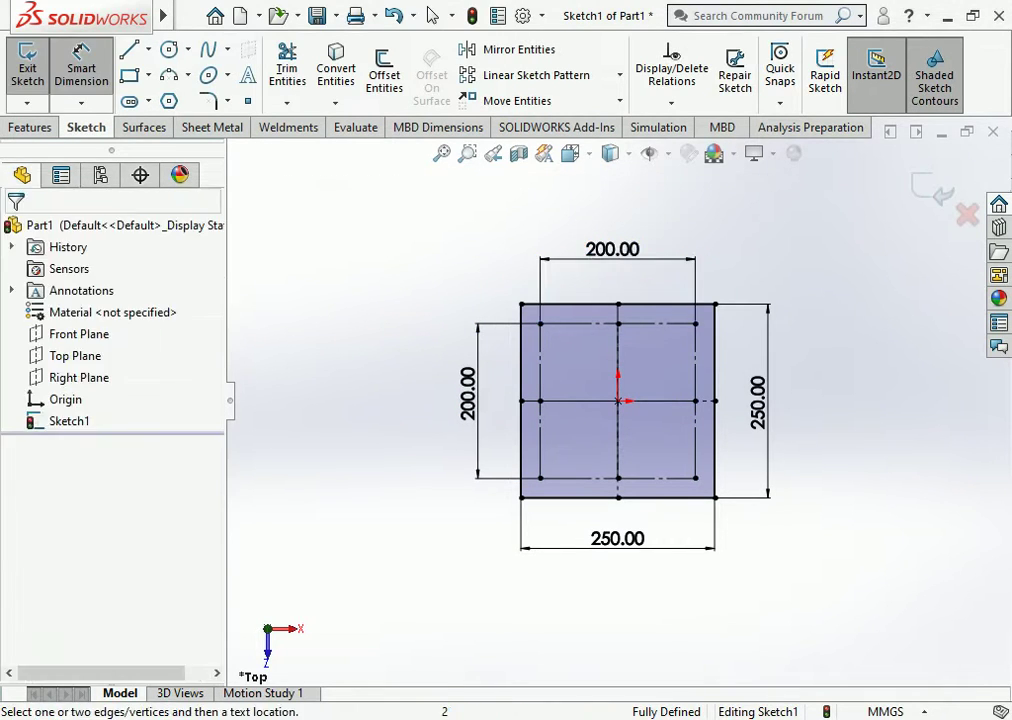
- Draw four circles centred on the corners of the 200 mm construction square
left_click(170, 49)
scroll(735, 510, "down", 3)
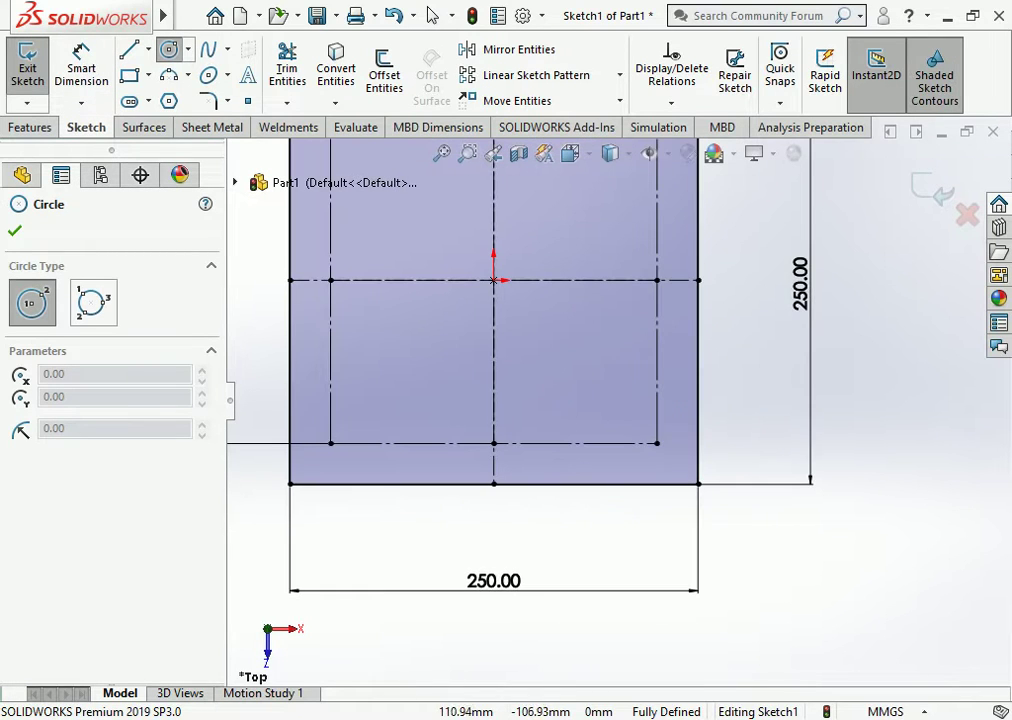
left_click(656, 443)
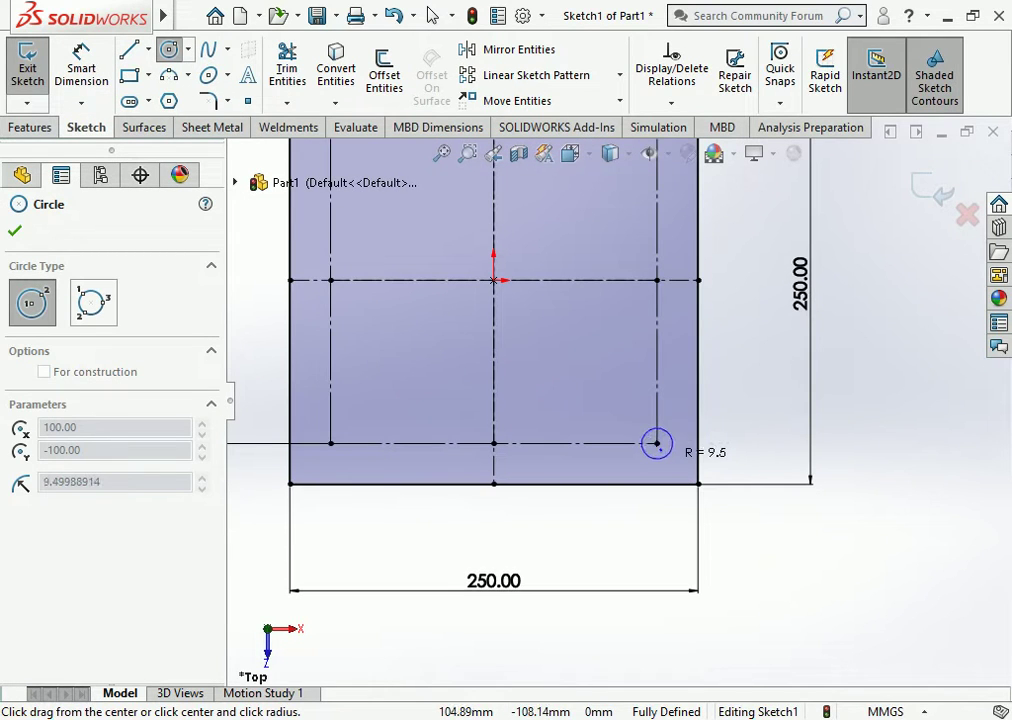
left_click(657, 444)
scroll(645, 431, "up", 2)
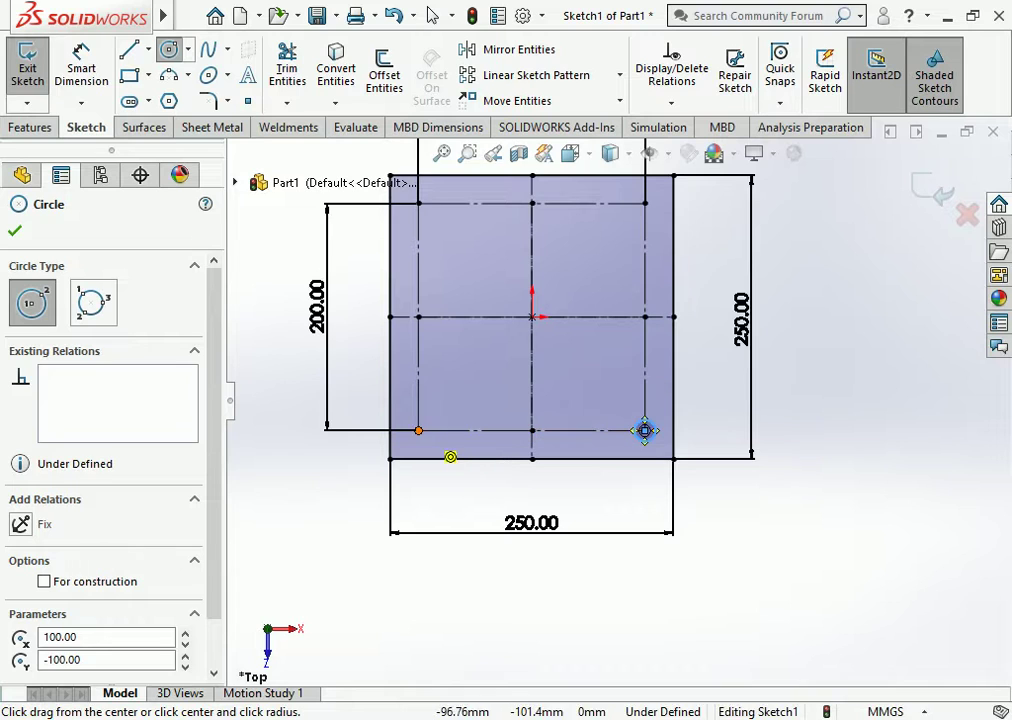
left_click(418, 431)
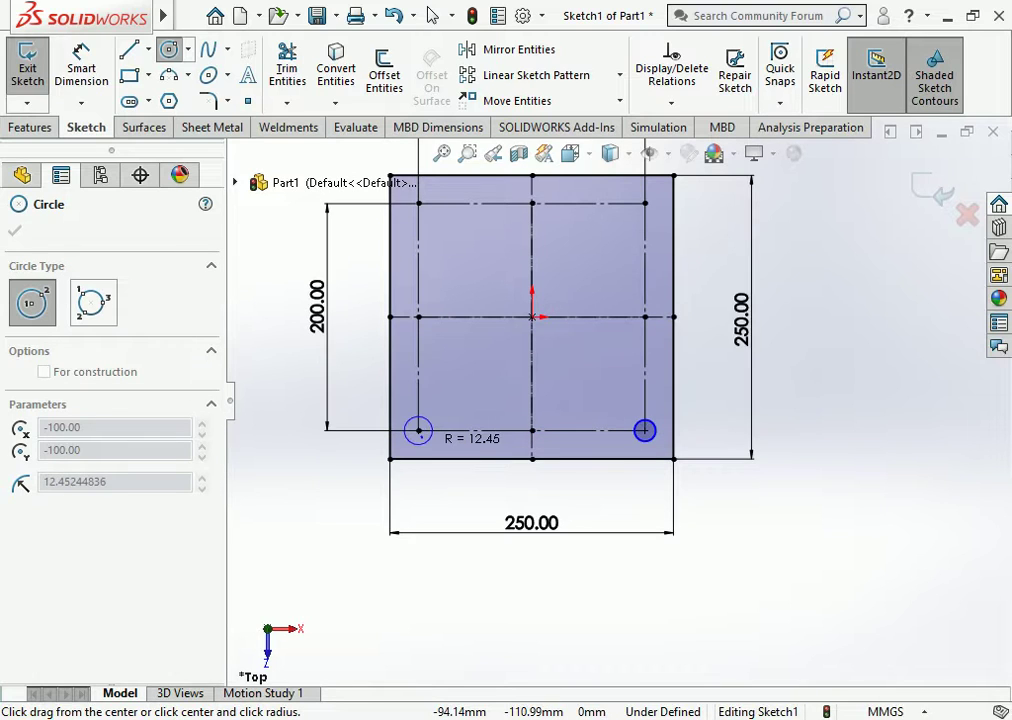
left_click(430, 432)
scroll(618, 402, "up", 2)
scroll(627, 276, "down", 3)
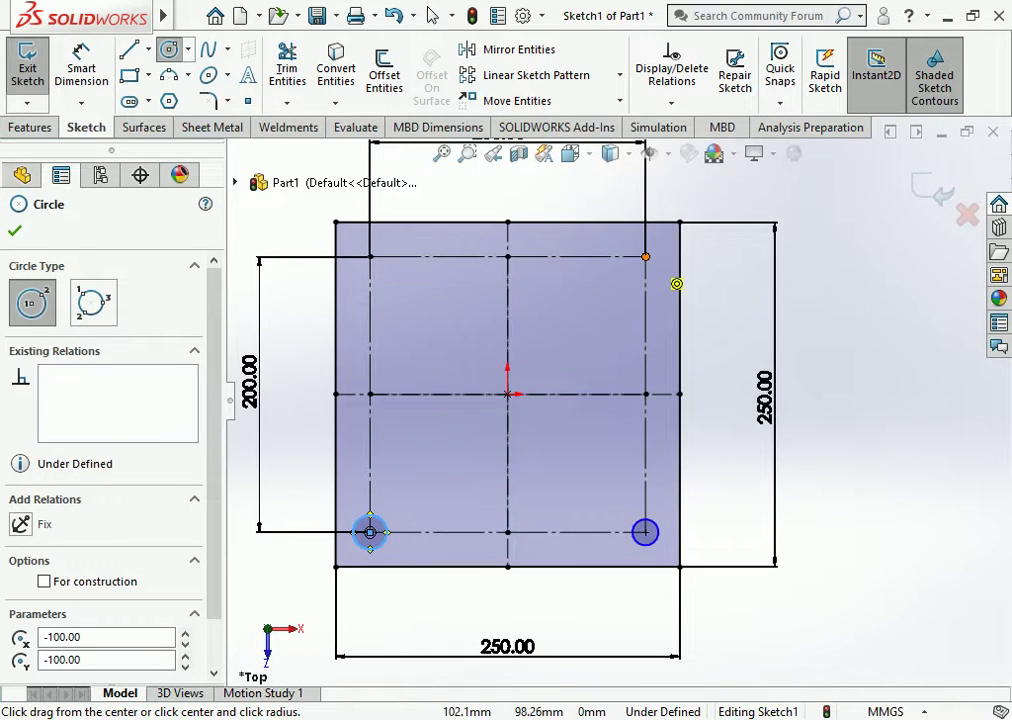
left_click(646, 257)
left_click(659, 258)
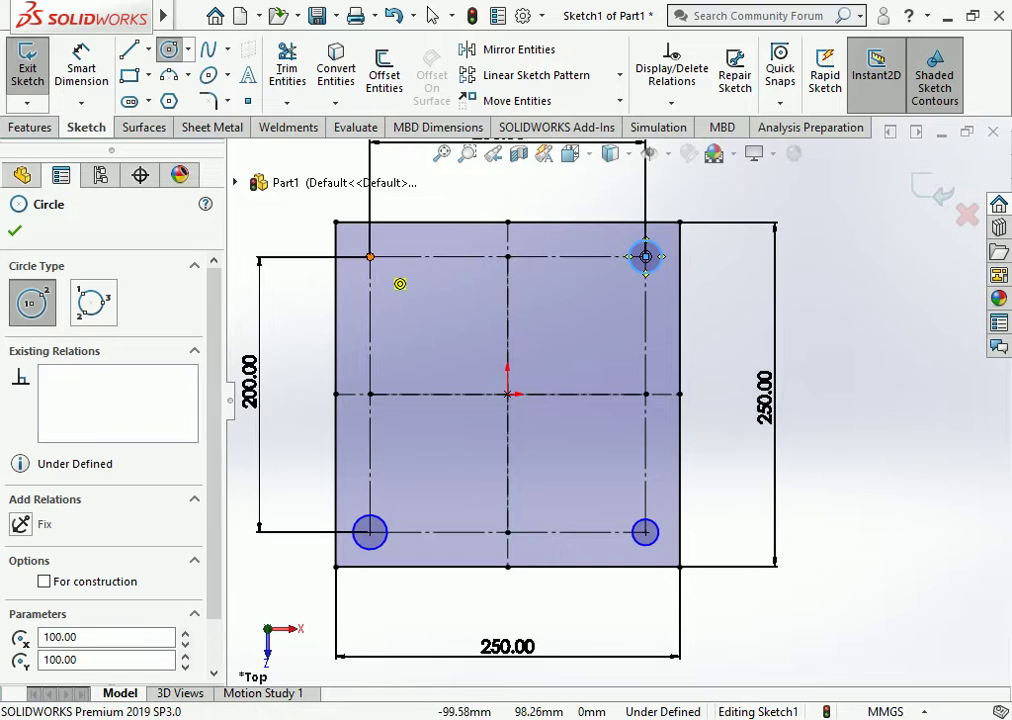
left_click(370, 257)
left_click(384, 257)
scroll(618, 402, "up", 2)
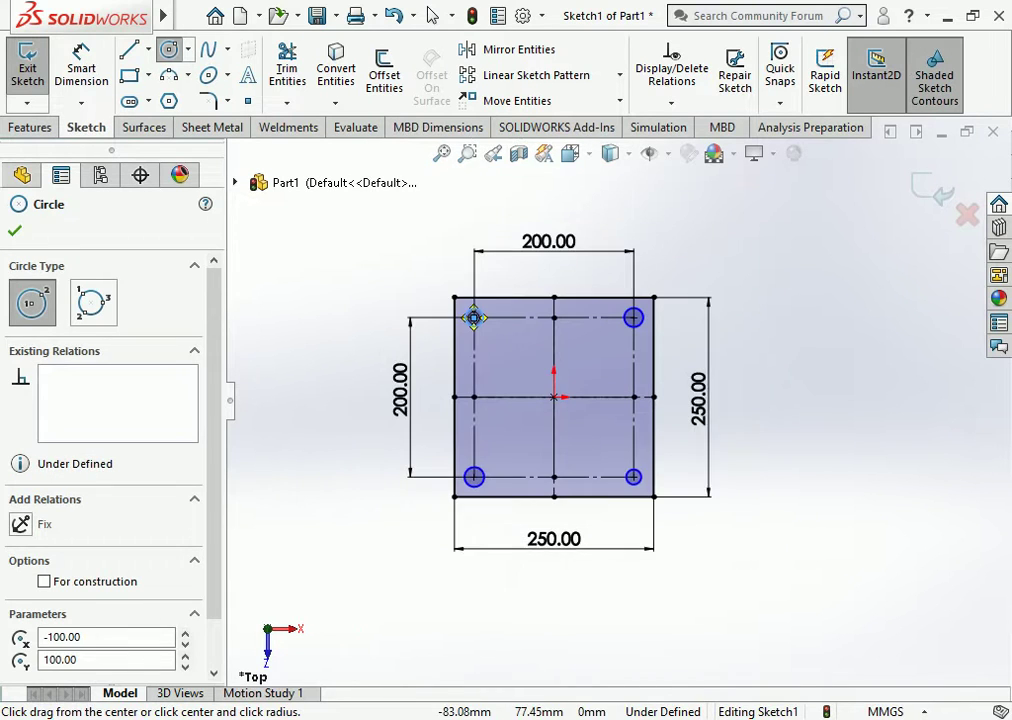
left_click(432, 15)
- Fit the sketch in view and select all four corner circles to make them equal
key("f")
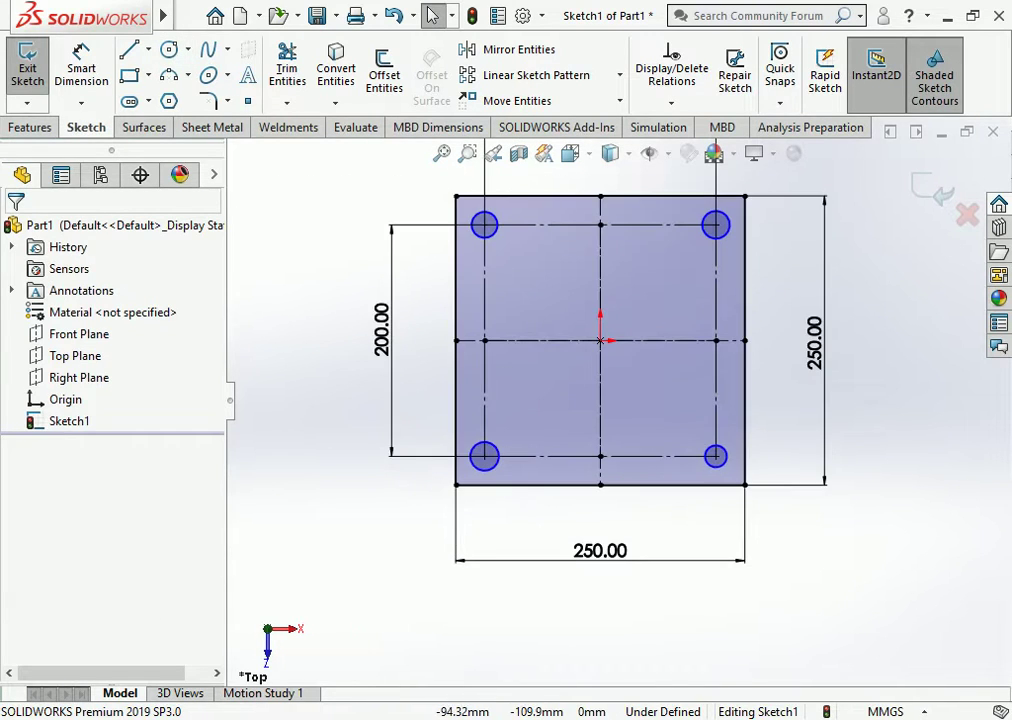
left_click(484, 456)
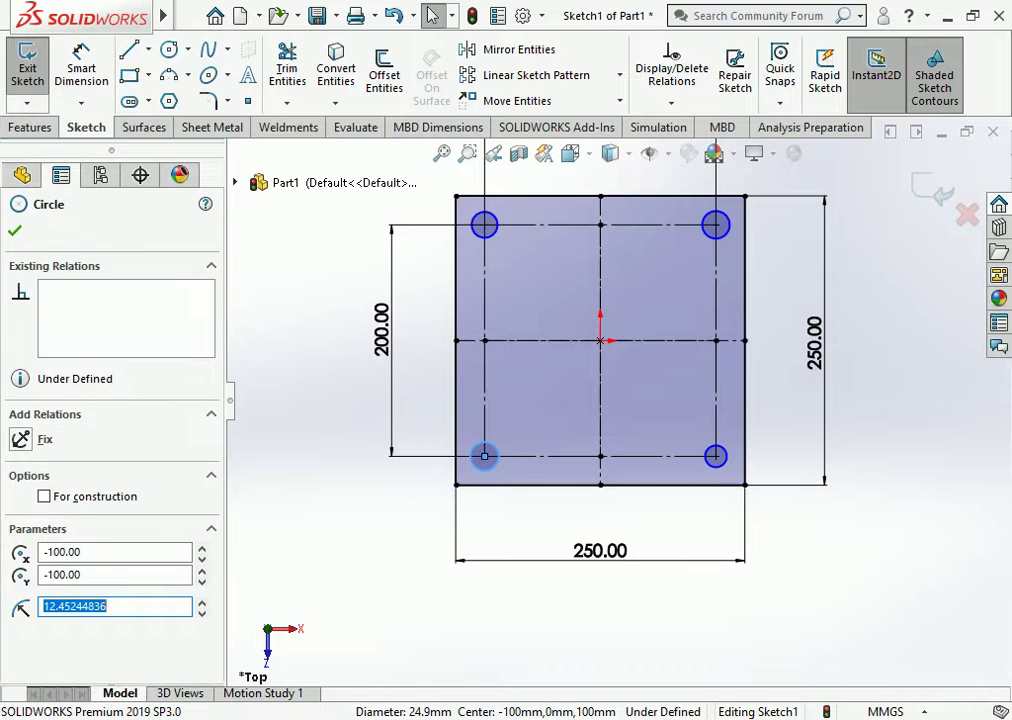
left_click(484, 225, "ctrl")
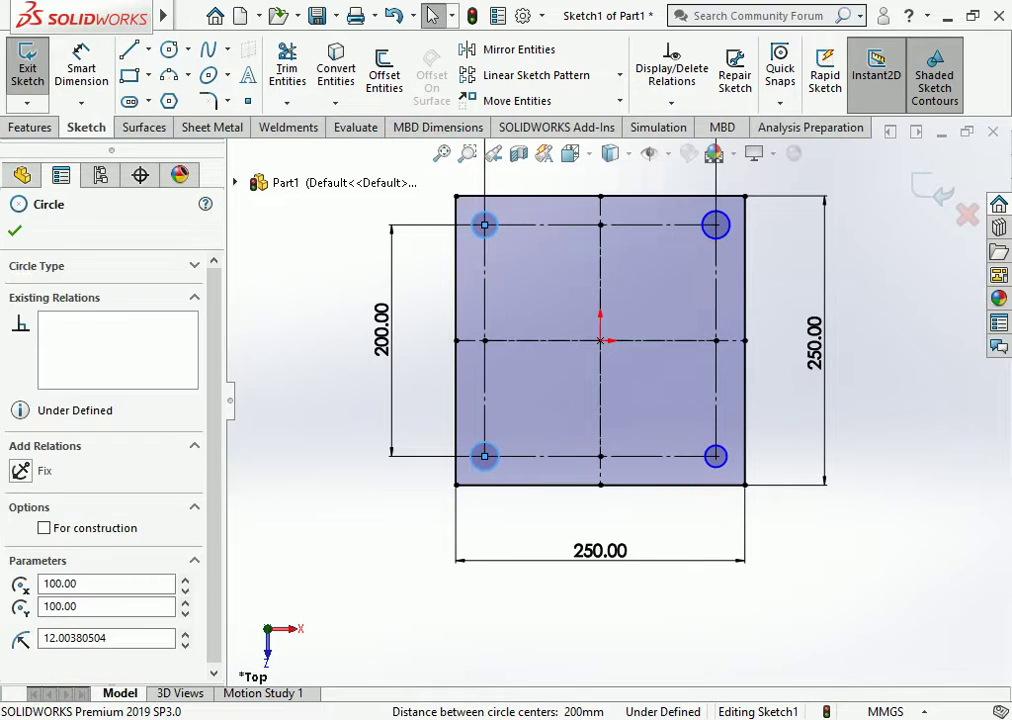
left_click(715, 225, "ctrl")
left_click(715, 456, "ctrl")
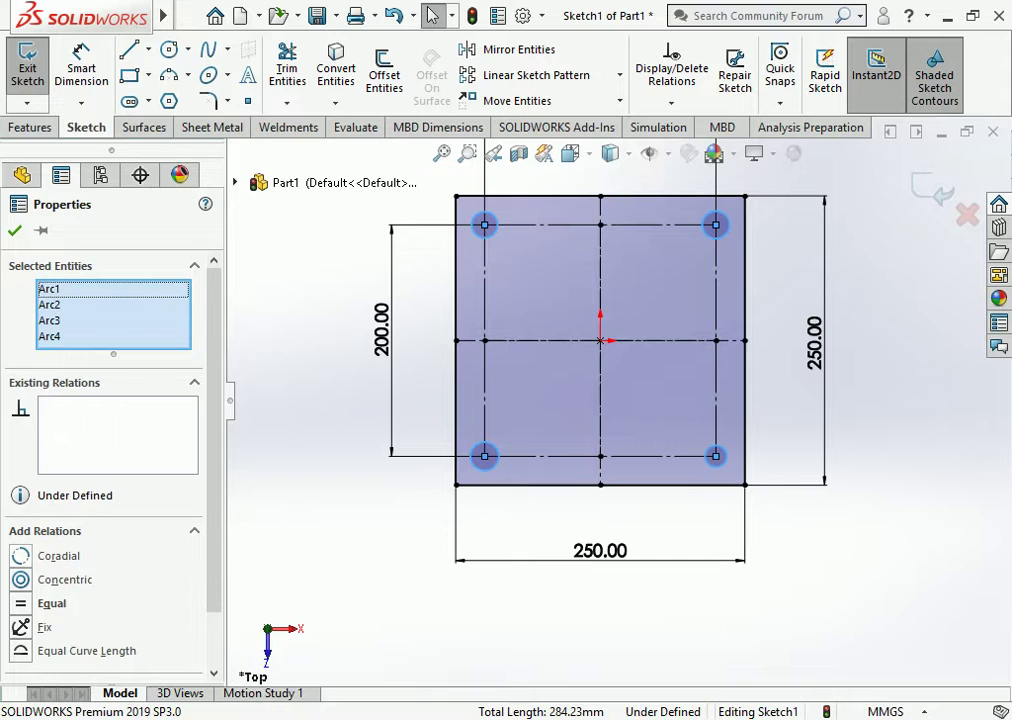
- Give the lower-left circle an 18 mm diameter dimension
left_click(81, 65)
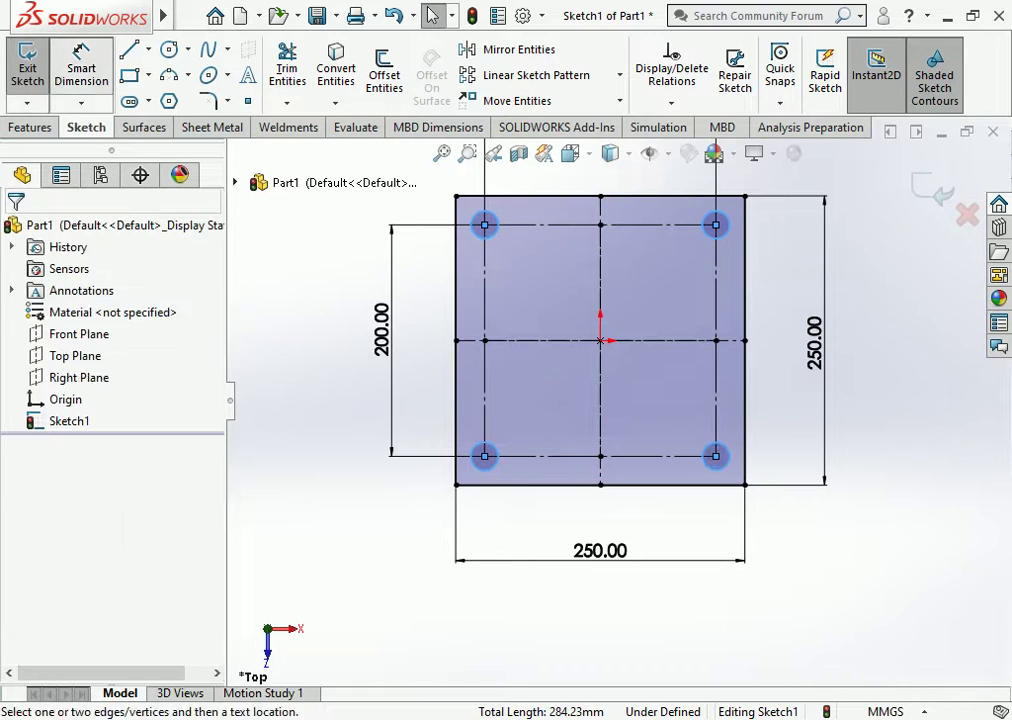
left_click(484, 456)
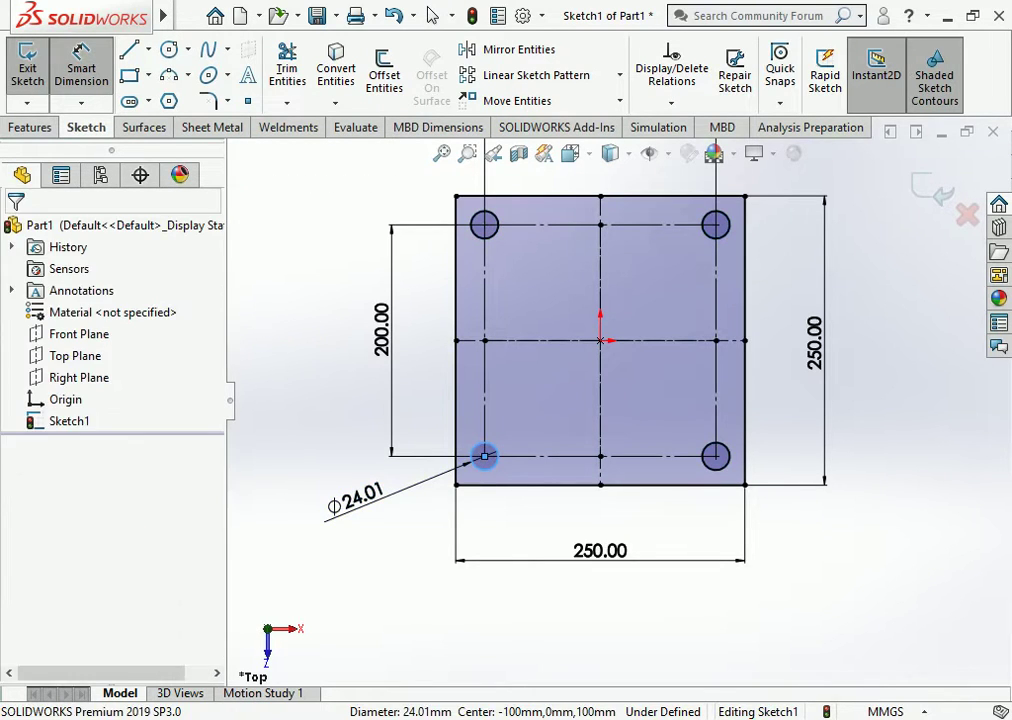
left_click(352, 490)
type("18")
key("Return")
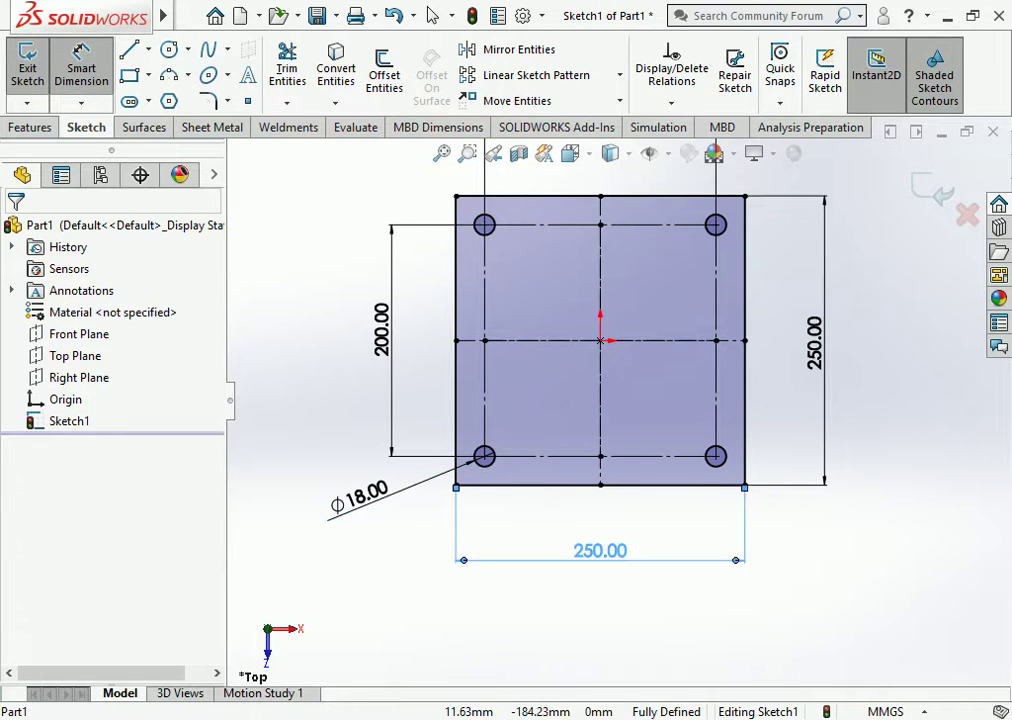
- Move the 250.00 and both 200.00 dimensions closer to the plate outline
left_click_drag(613, 552, 613, 530)
scroll(590, 518, "up", 3)
scroll(590, 518, "up", 2)
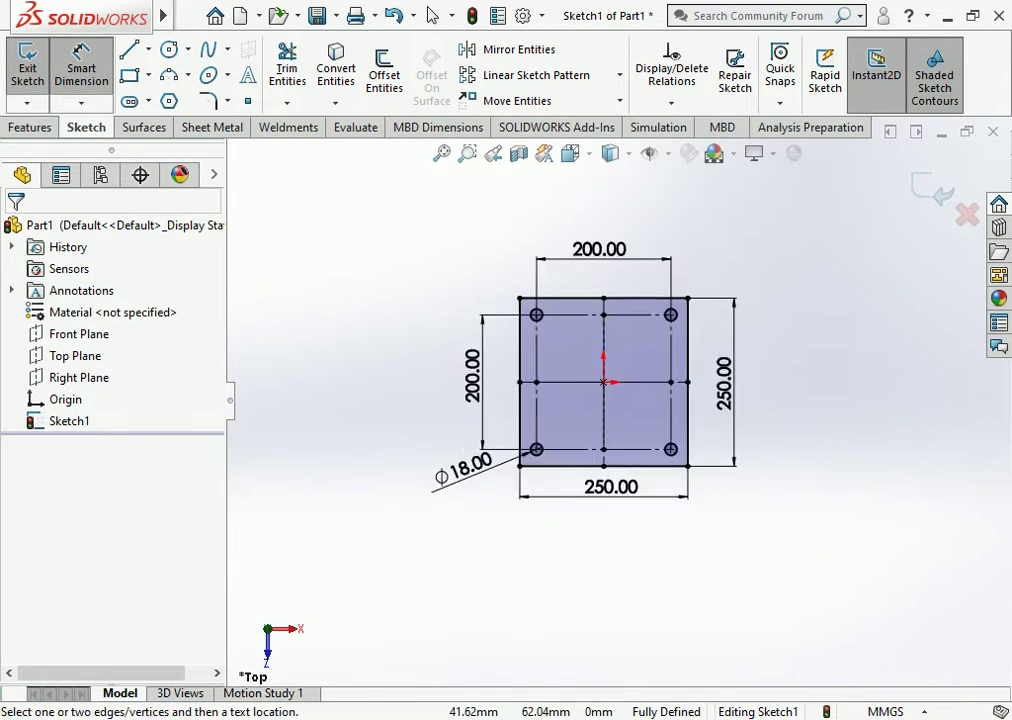
scroll(590, 518, "down", 2)
left_click_drag(582, 237, 582, 254)
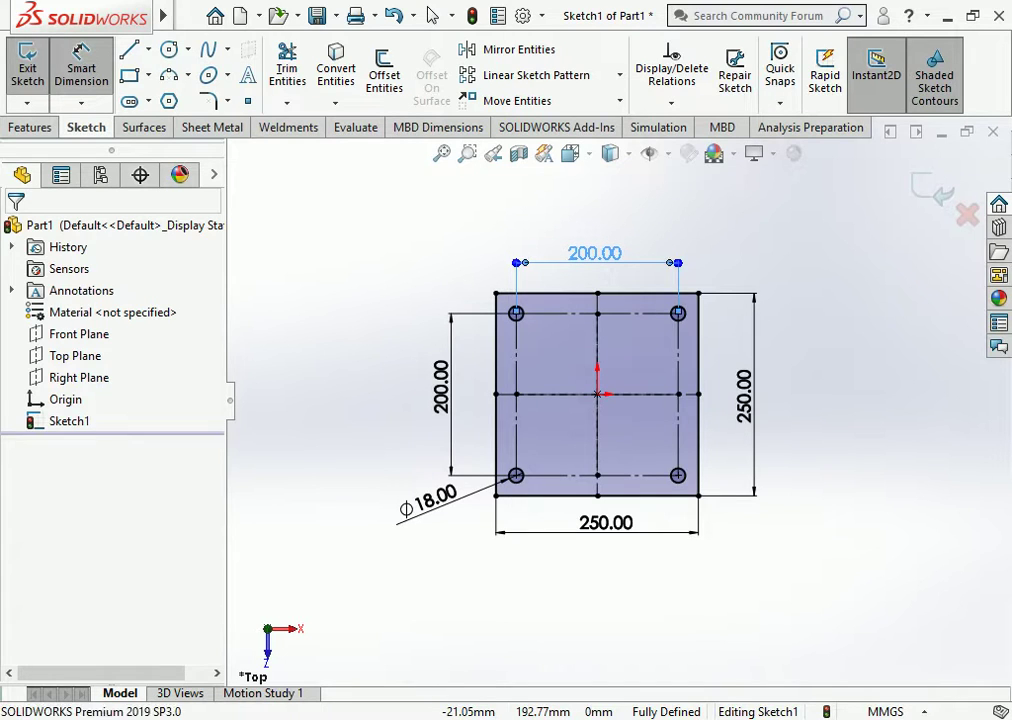
left_click_drag(441, 388, 453, 388)
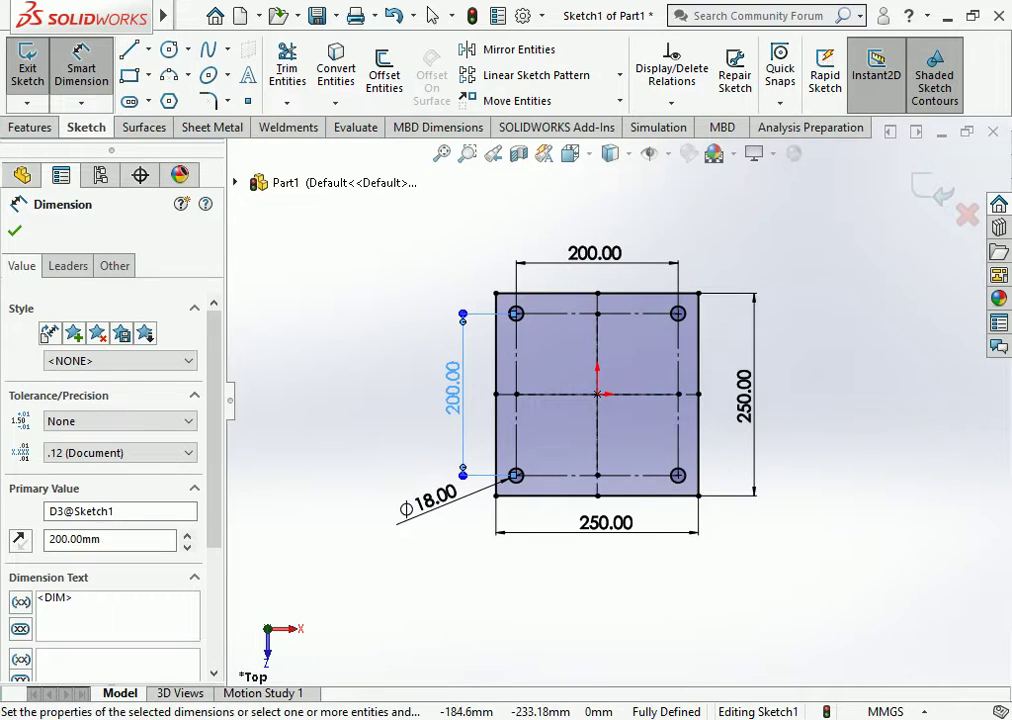
left_click(365, 395)
- Change the hole diameter dimension to 20 mm
double_click(430, 497)
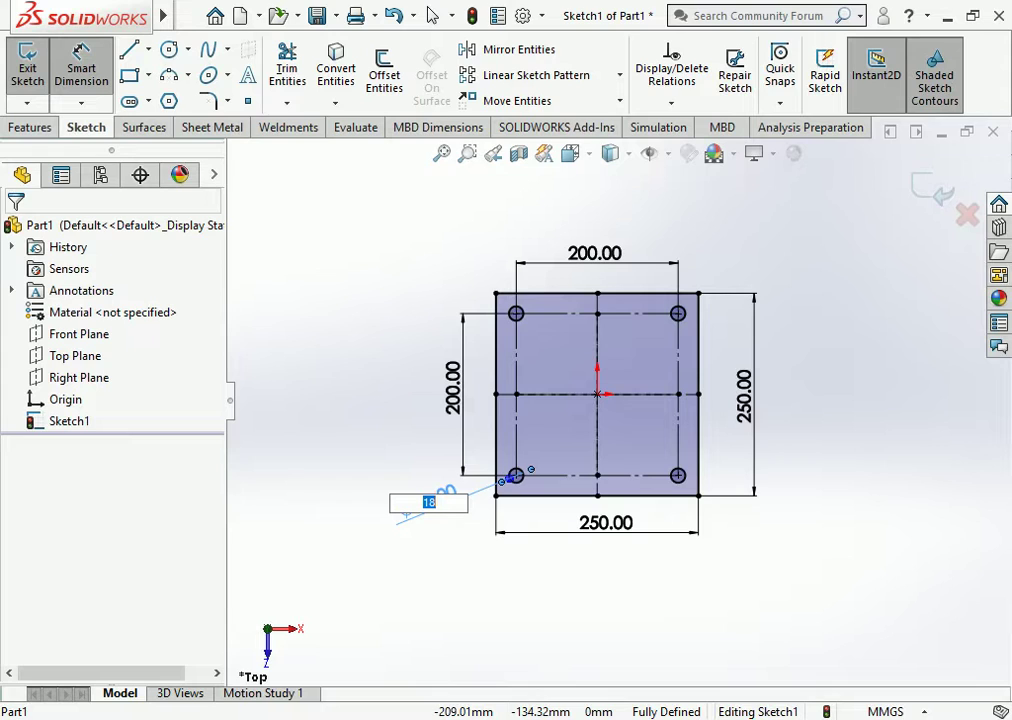
key("Return")
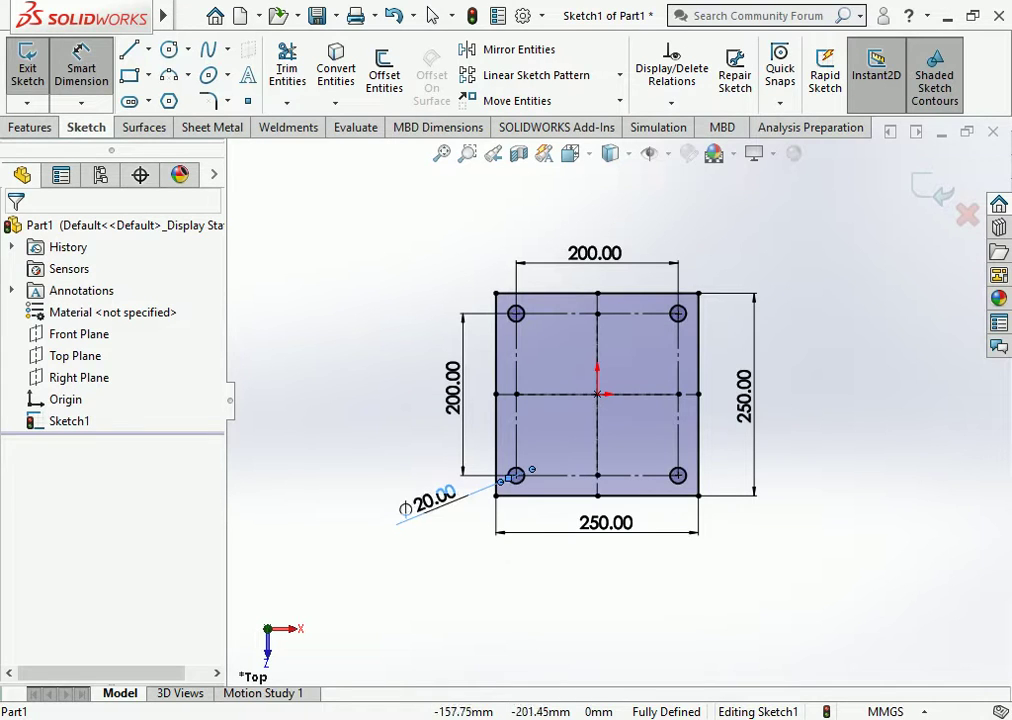
scroll(746, 361, "down", 1)
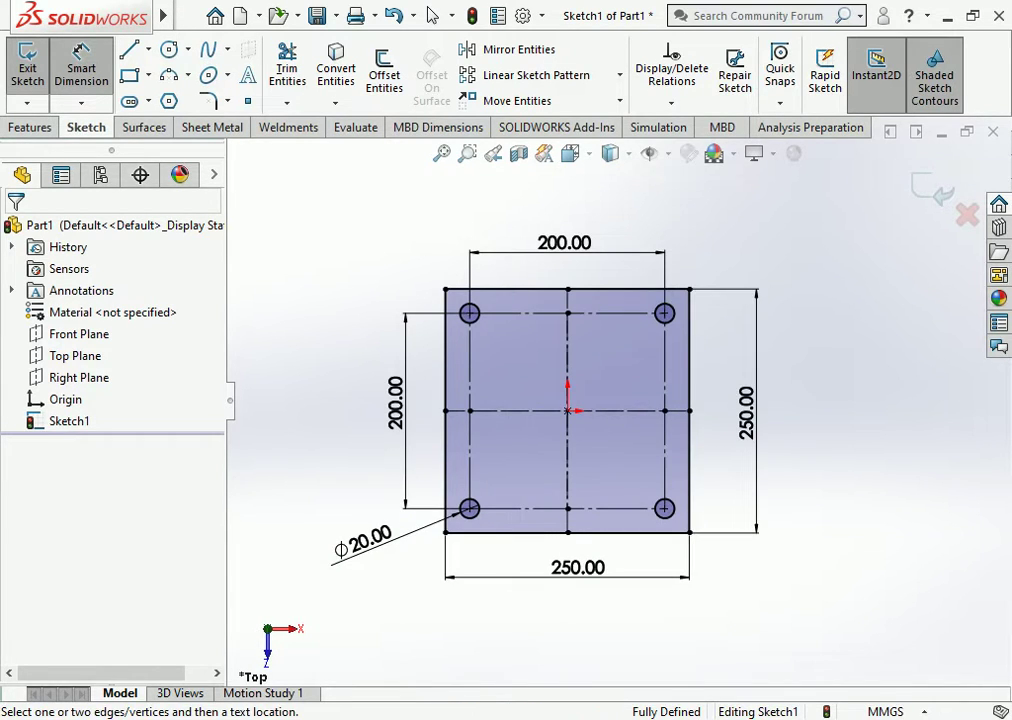
left_click(30, 127)
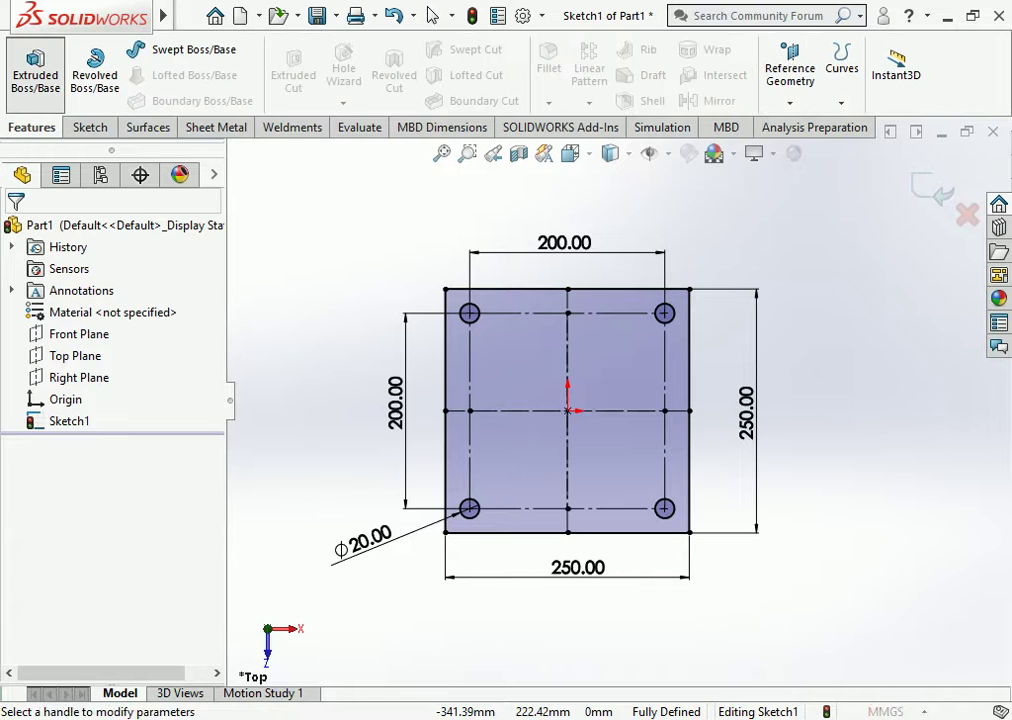
- Extrude the sketch 8 mm into a four-hole plate and bring up Save As with Ctrl+S
left_click(35, 68)
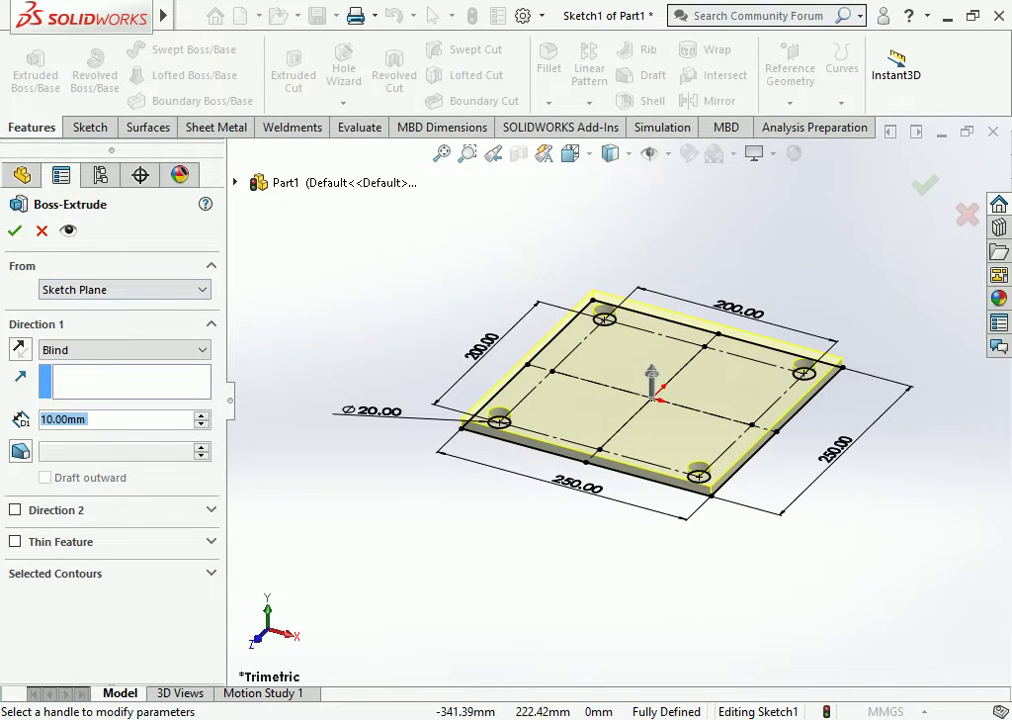
type("8")
key("Return")
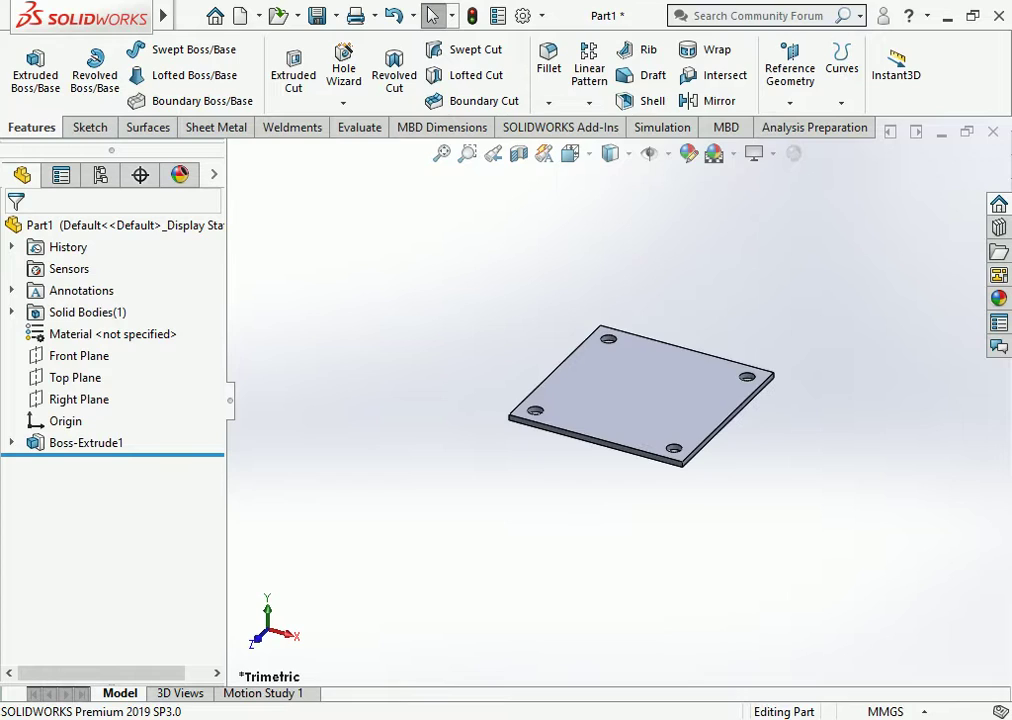
scroll(655, 364, "down", 3)
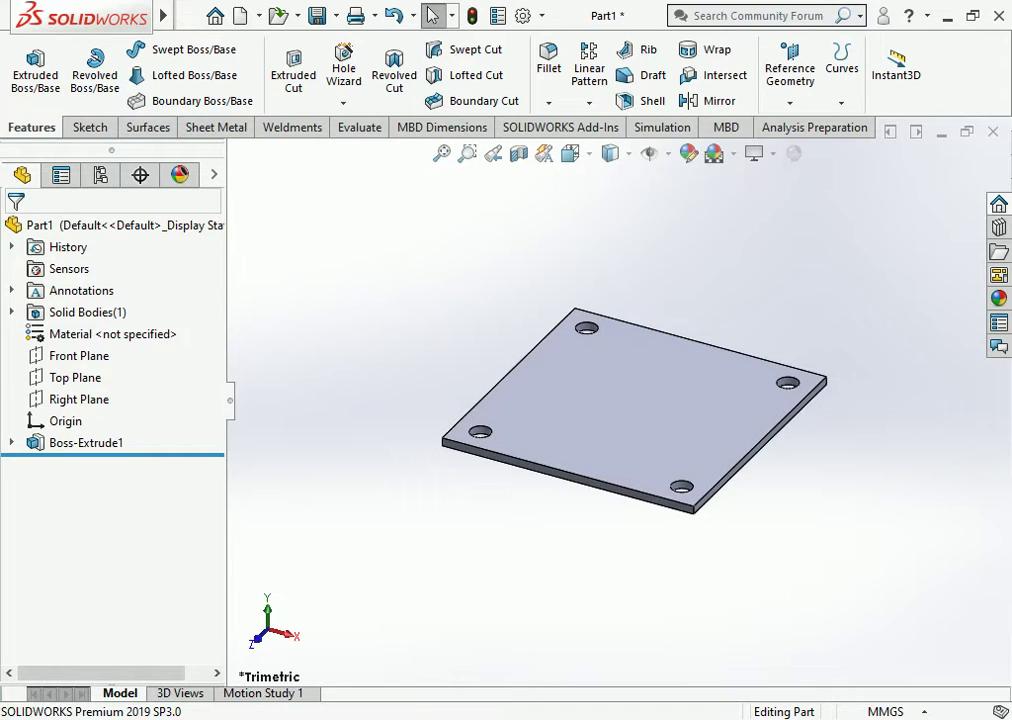
key("ctrl+s")
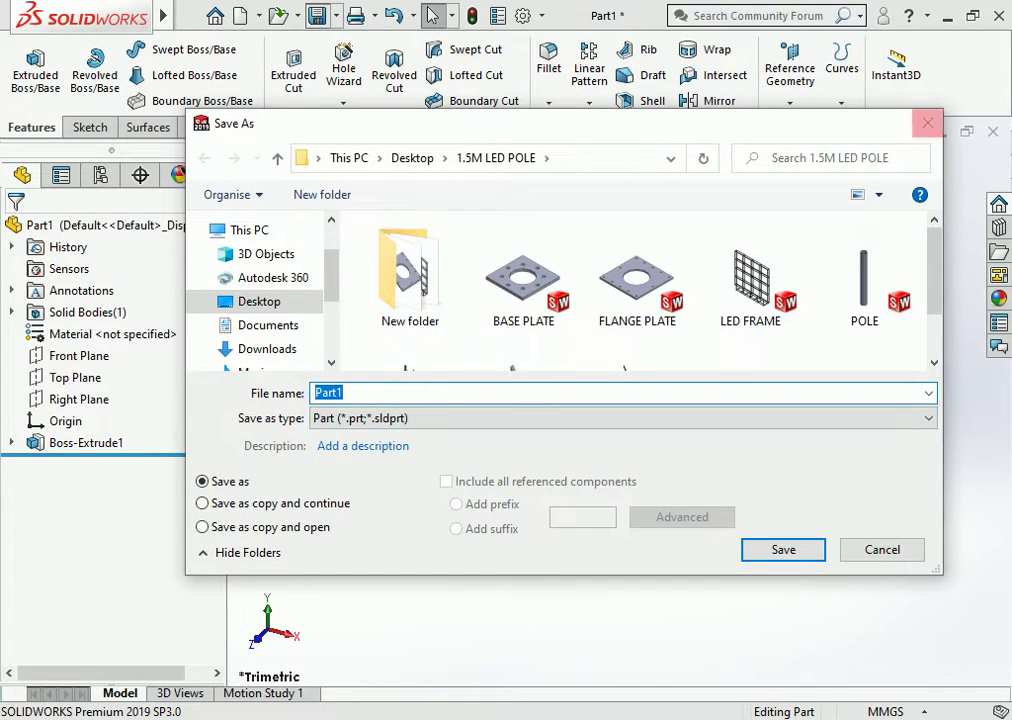
- Dismiss the save dialog and start a sketch on the plate's top face, viewed face-on
left_click(928, 123)
left_click(660, 400)
left_click(728, 354)
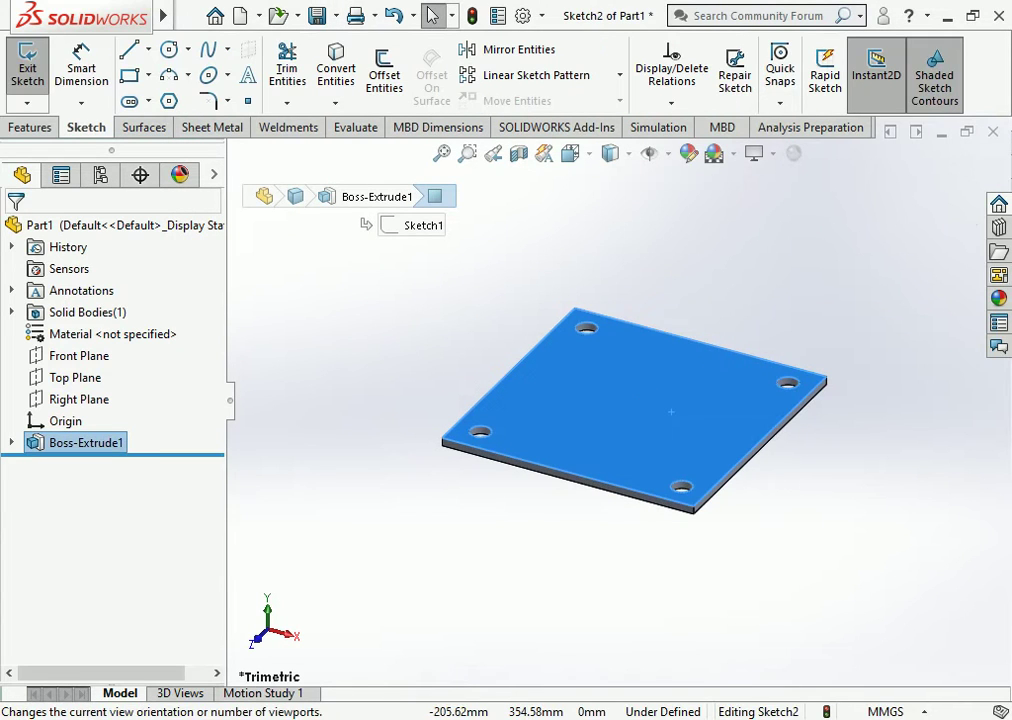
left_click(571, 153)
left_click(682, 262)
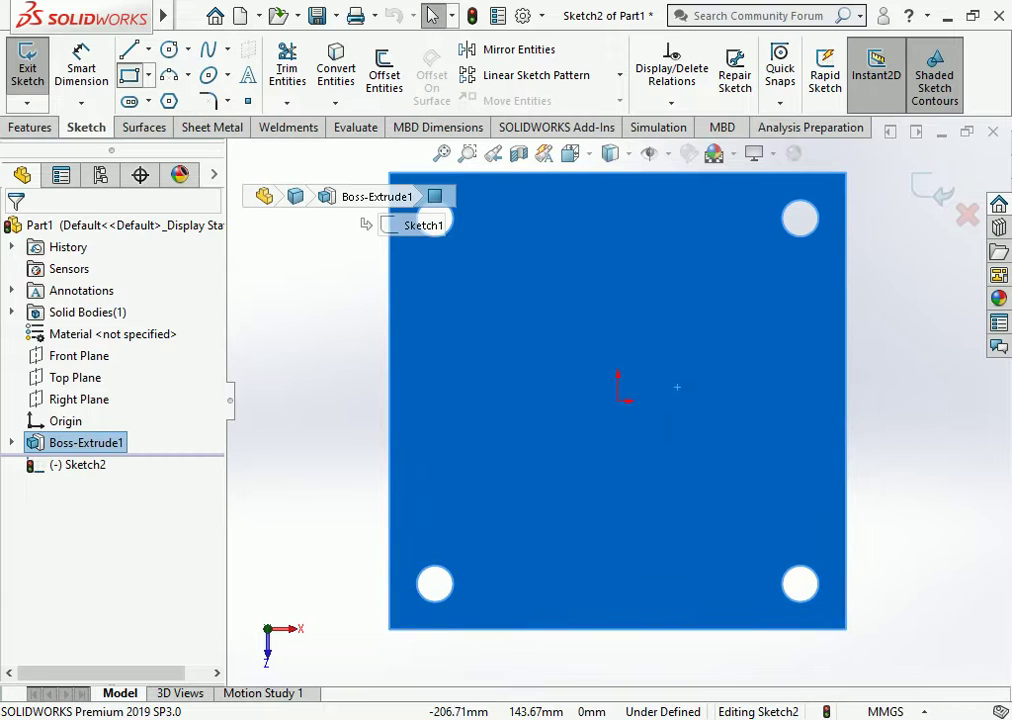
- Draw a centre rectangle anchored at the sketch origin
left_click(129, 75)
left_click(618, 400)
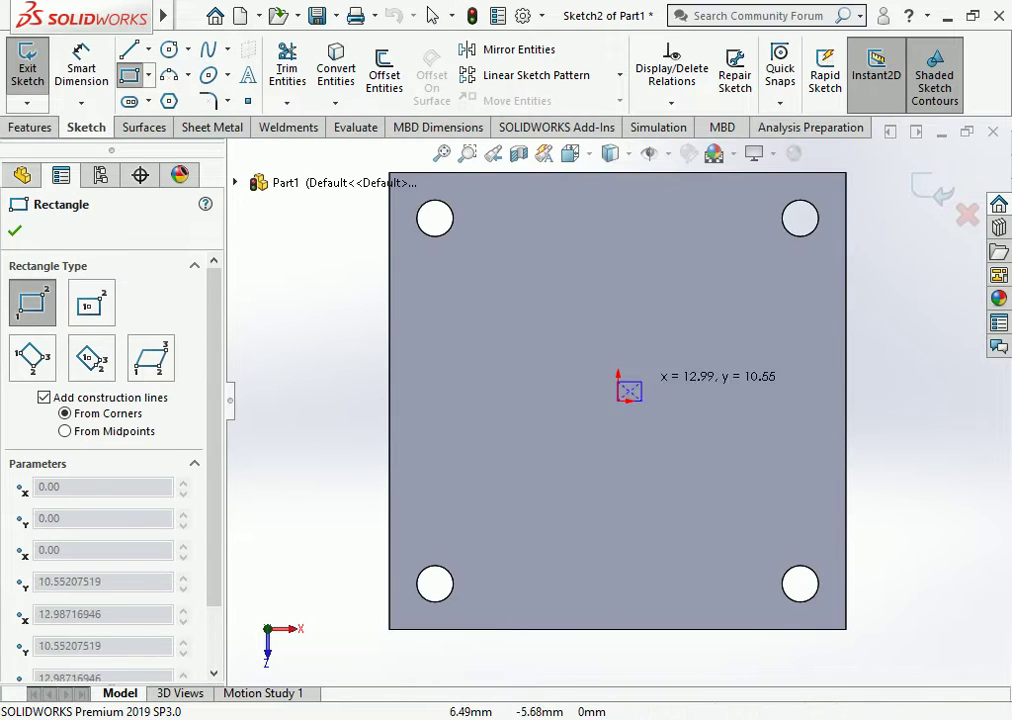
left_click(432, 15)
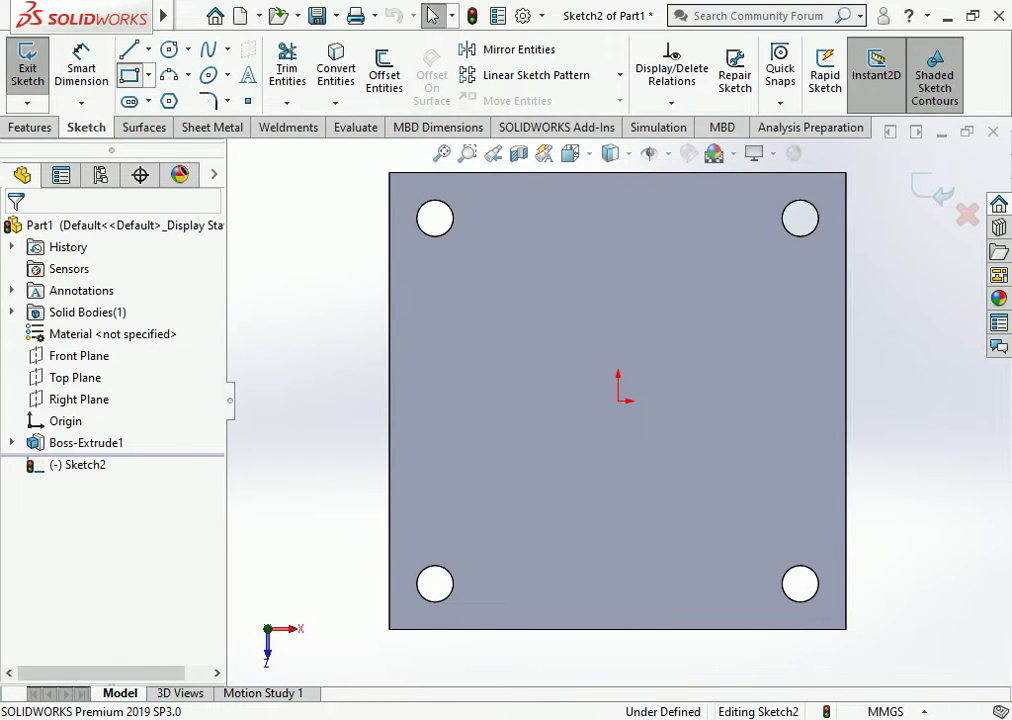
left_click(129, 75)
left_click(91, 303)
left_click(618, 400)
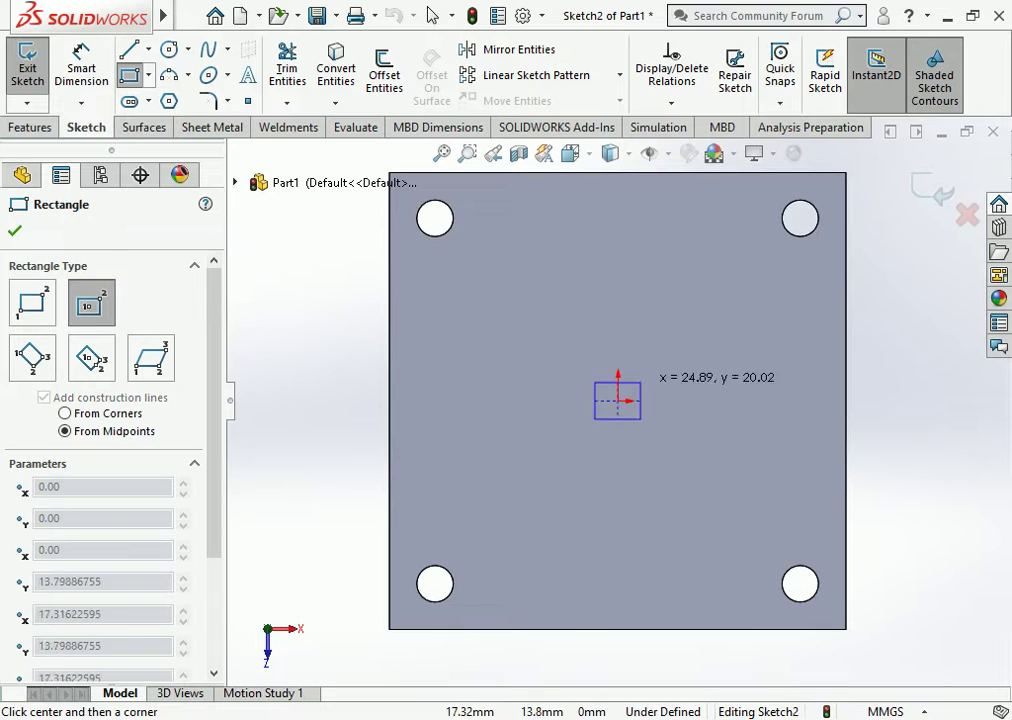
left_click(694, 331)
key("Escape")
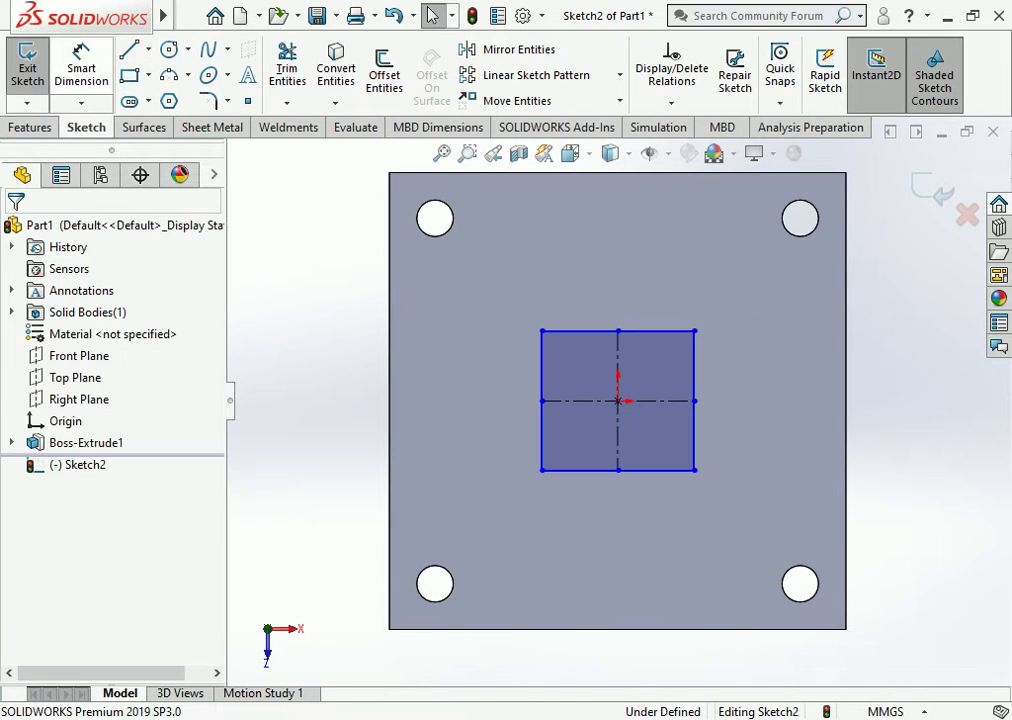
- Dimension the square's width and height to 60 mm each
left_click(81, 68)
left_click(618, 469)
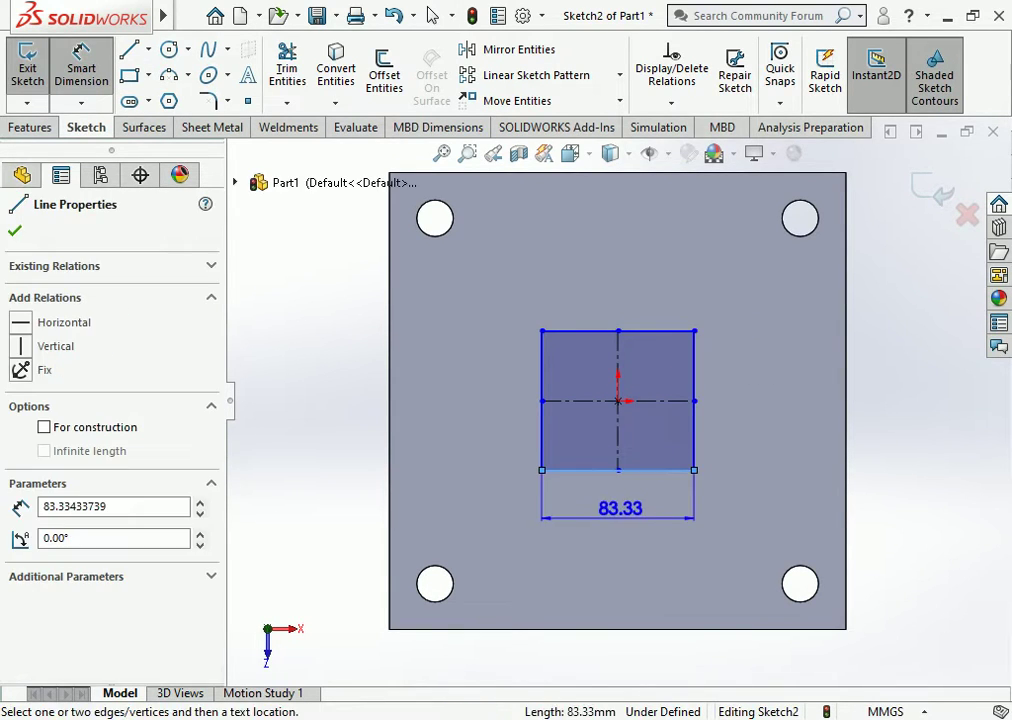
left_click(612, 508)
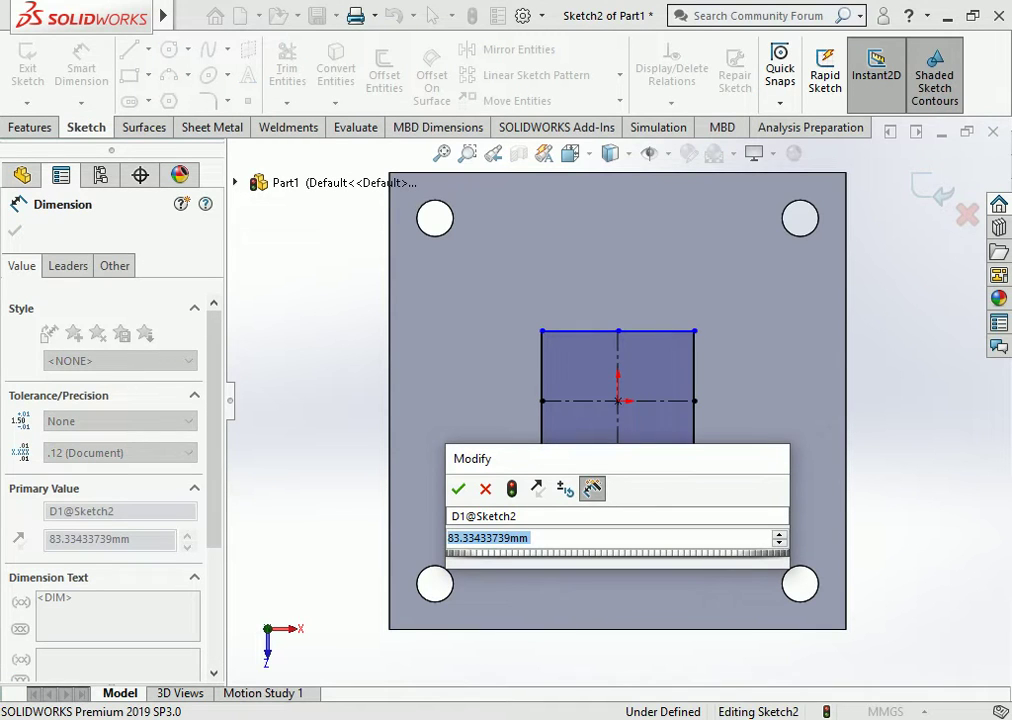
type("60")
key("Return")
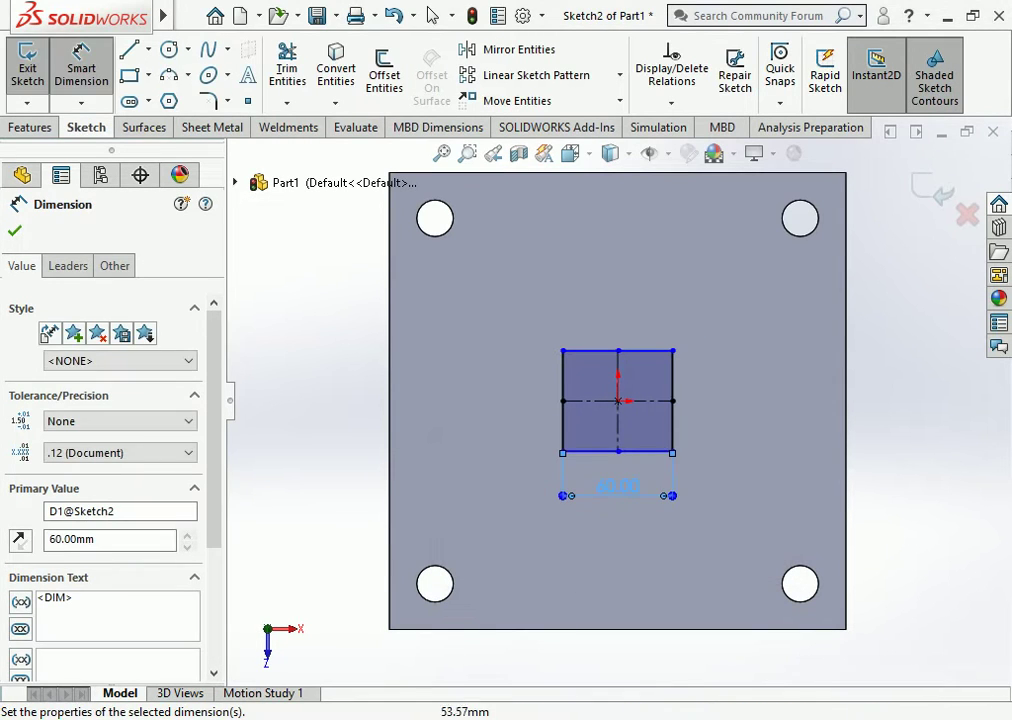
left_click(672, 400)
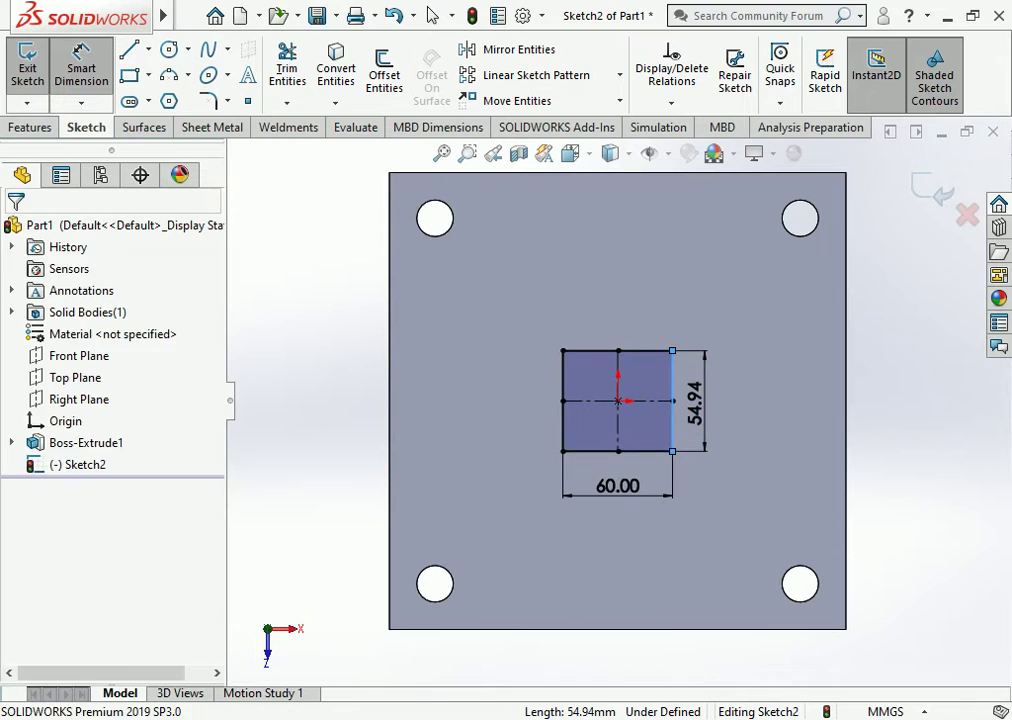
left_click(705, 405)
type("60")
key("Return")
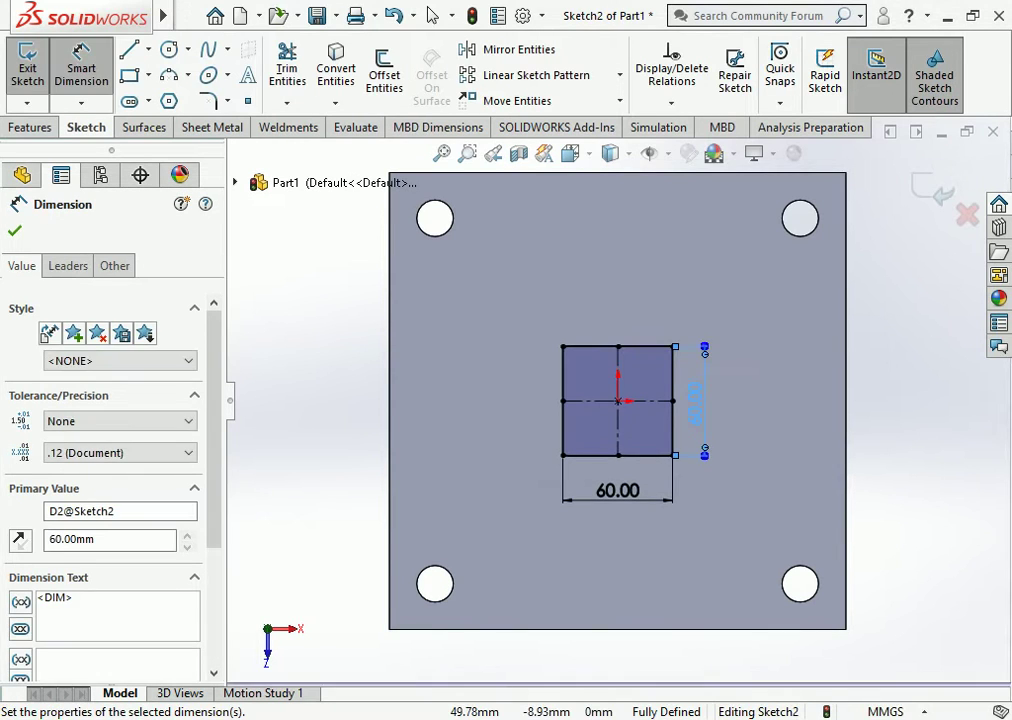
key("Escape")
left_click(30, 127)
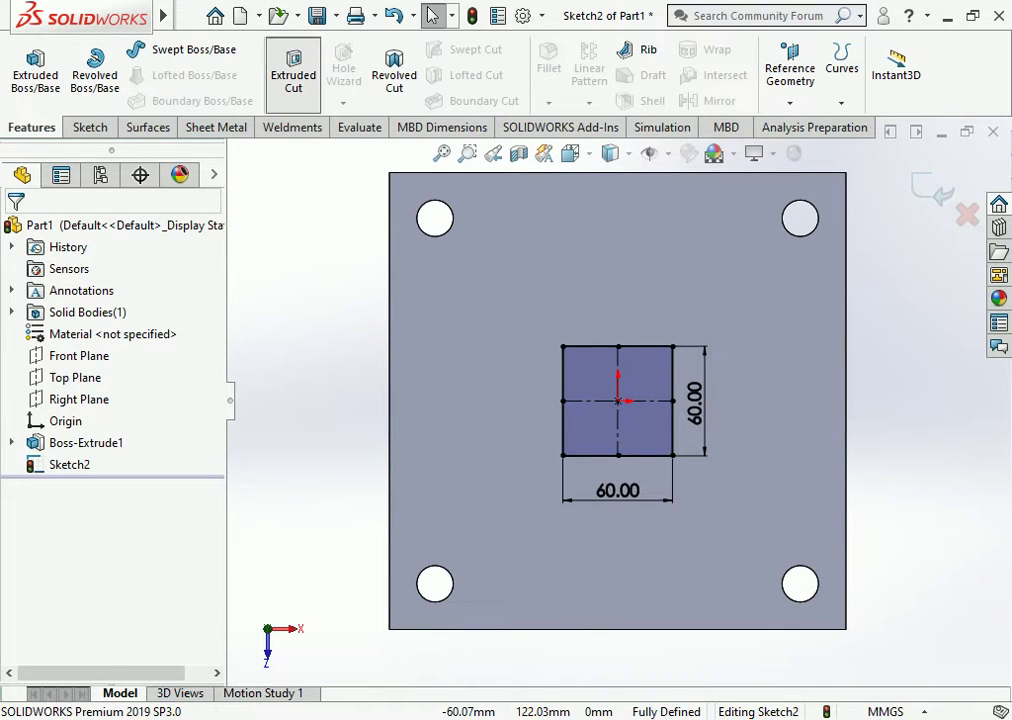
- Cut the 60 mm square through the plate with Through All - Both
left_click(293, 74)
left_click(124, 349)
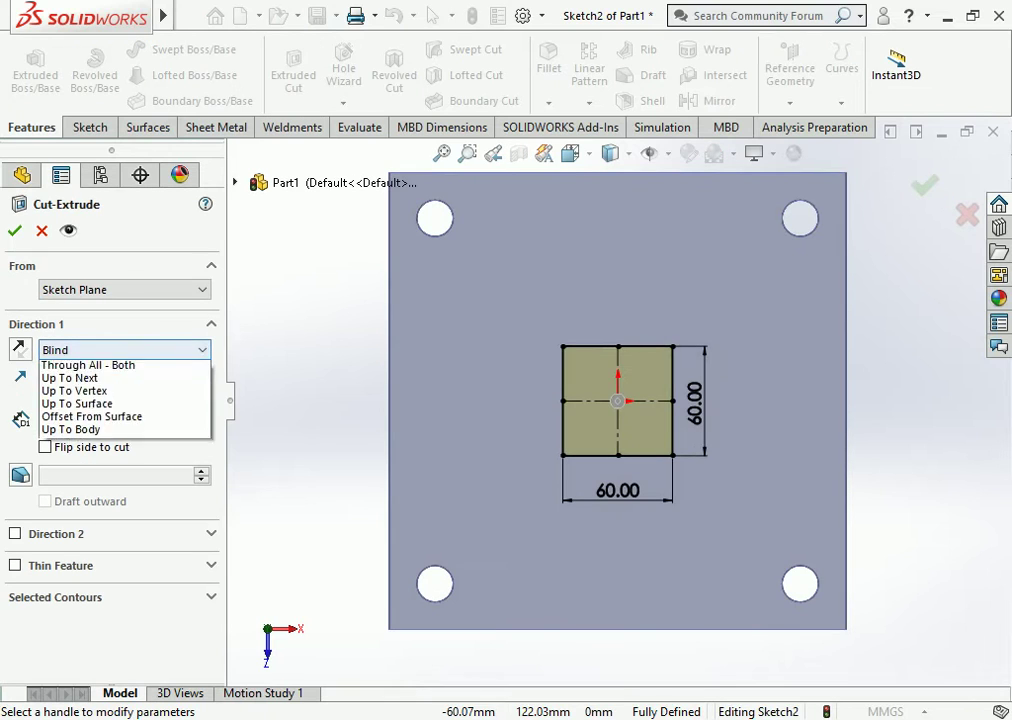
left_click(90, 391)
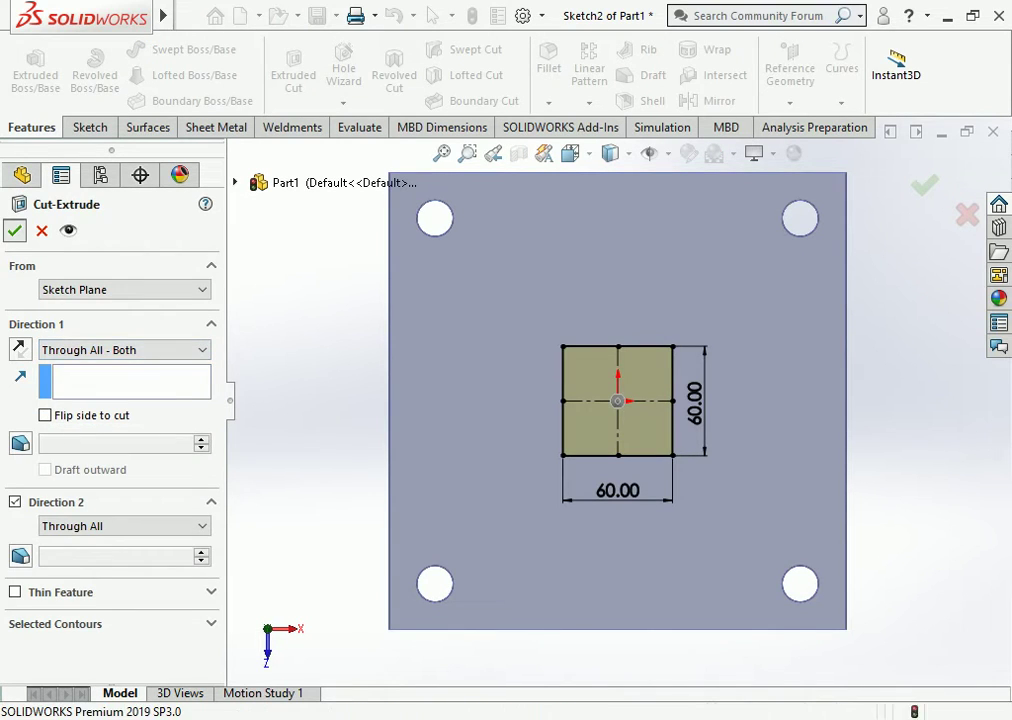
left_click(15, 230)
key("z")
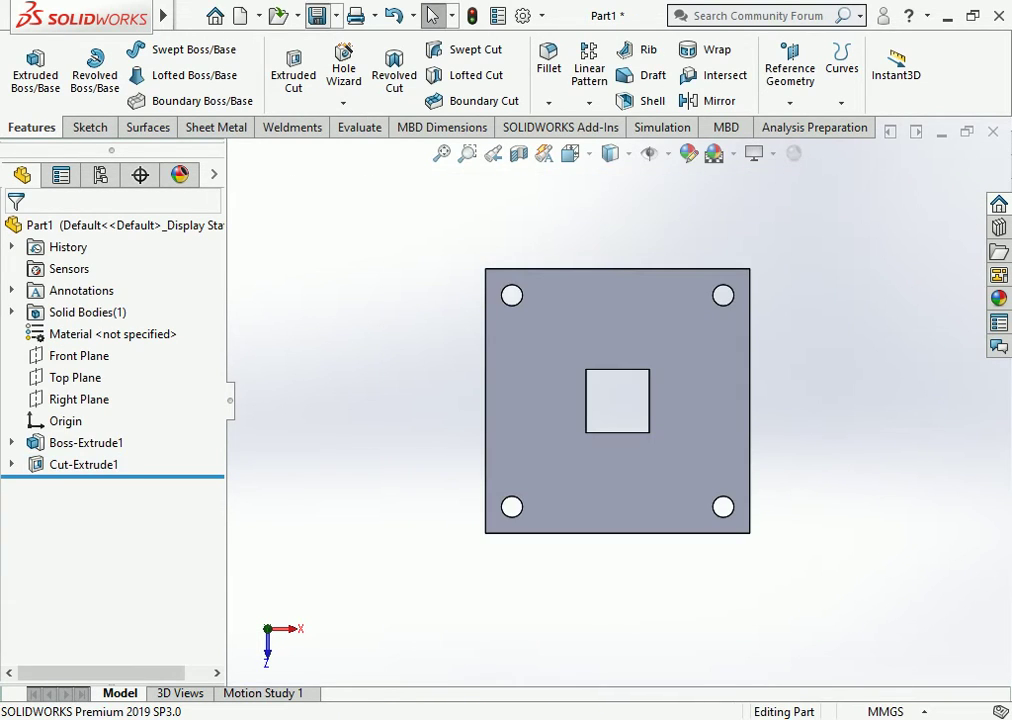
- Save the part as FLAT inside New folder
key("ctrl+s")
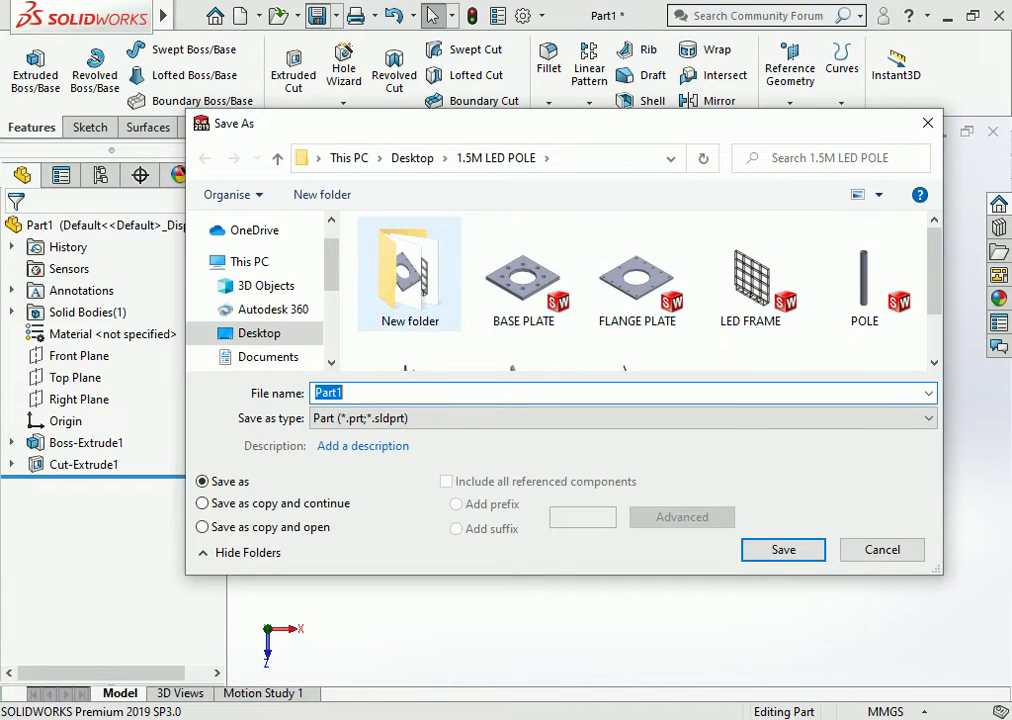
left_click(410, 272)
key("Return")
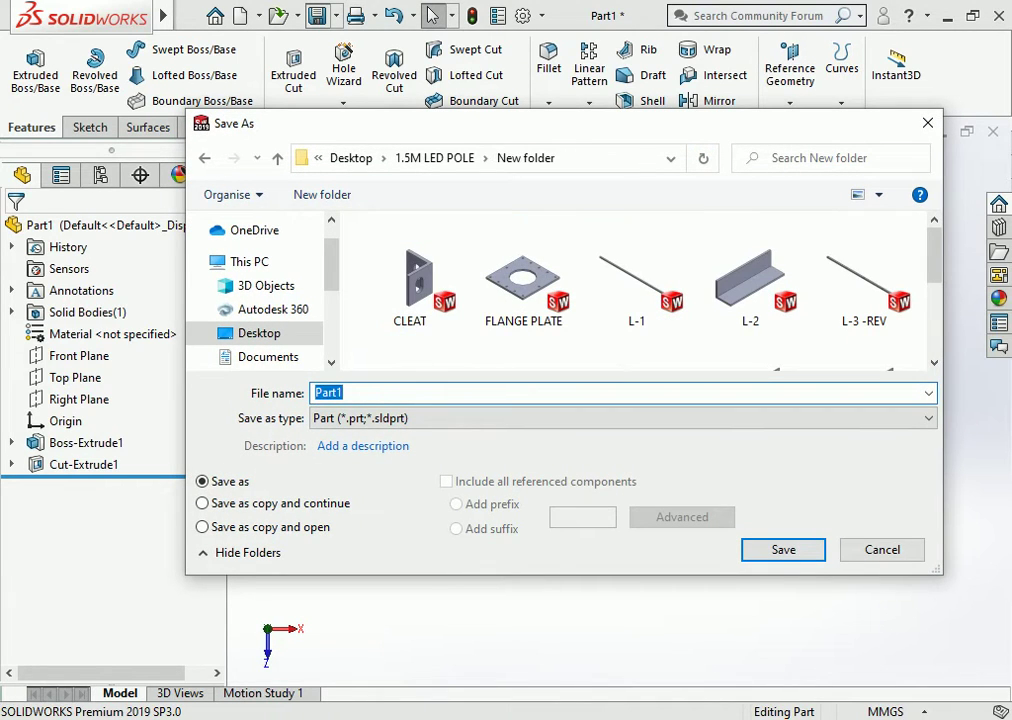
type("F")
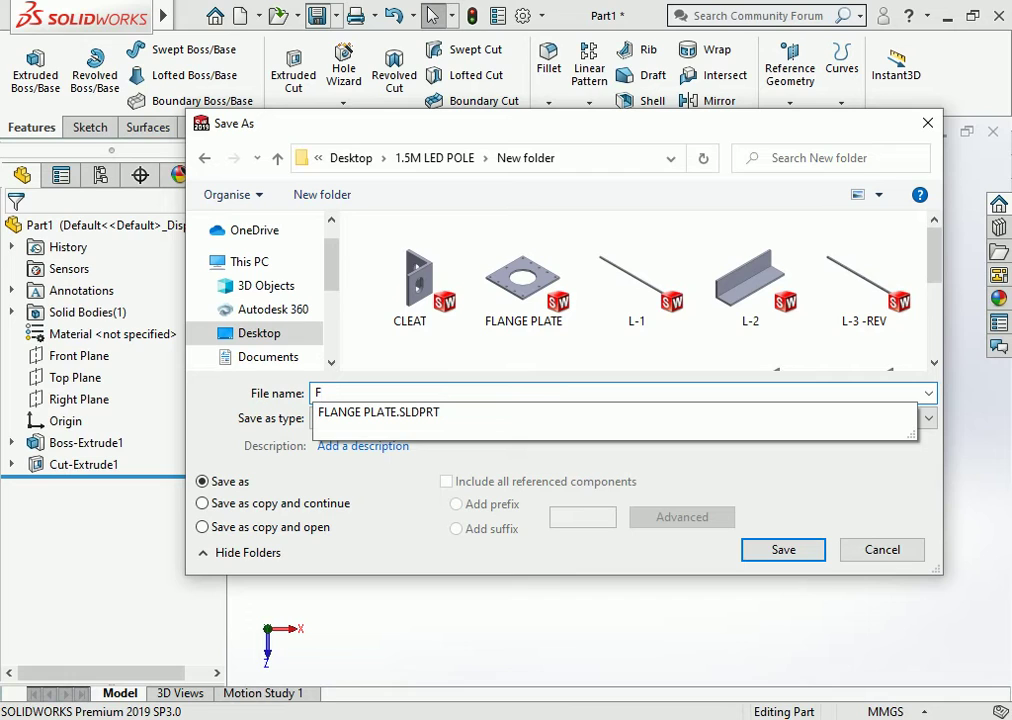
type("LAT")
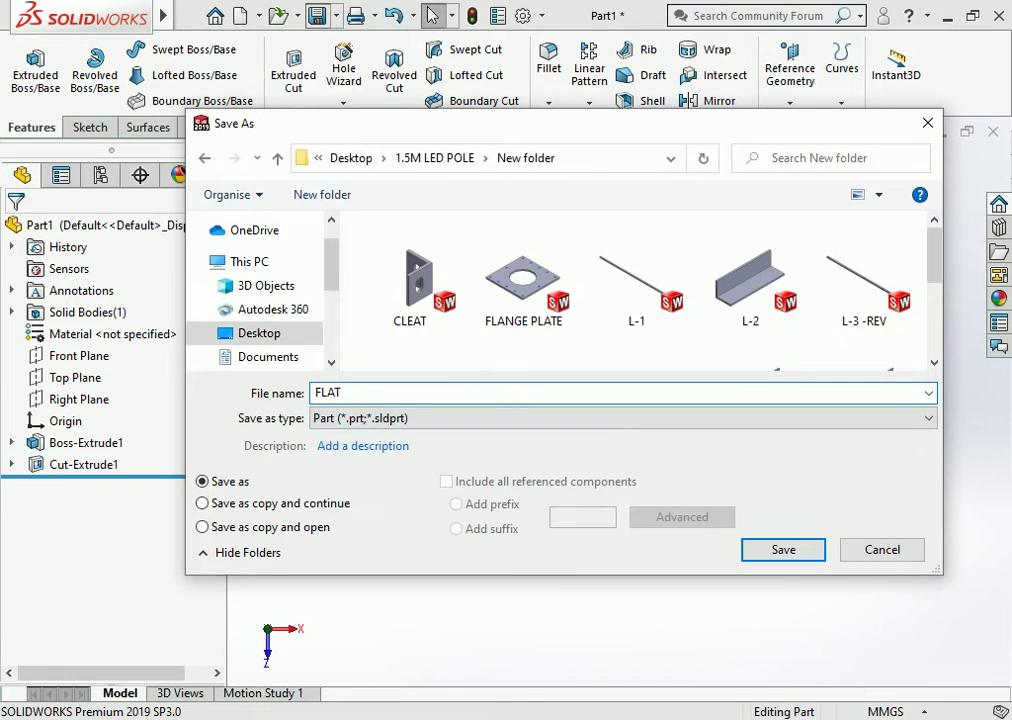
key("Return")
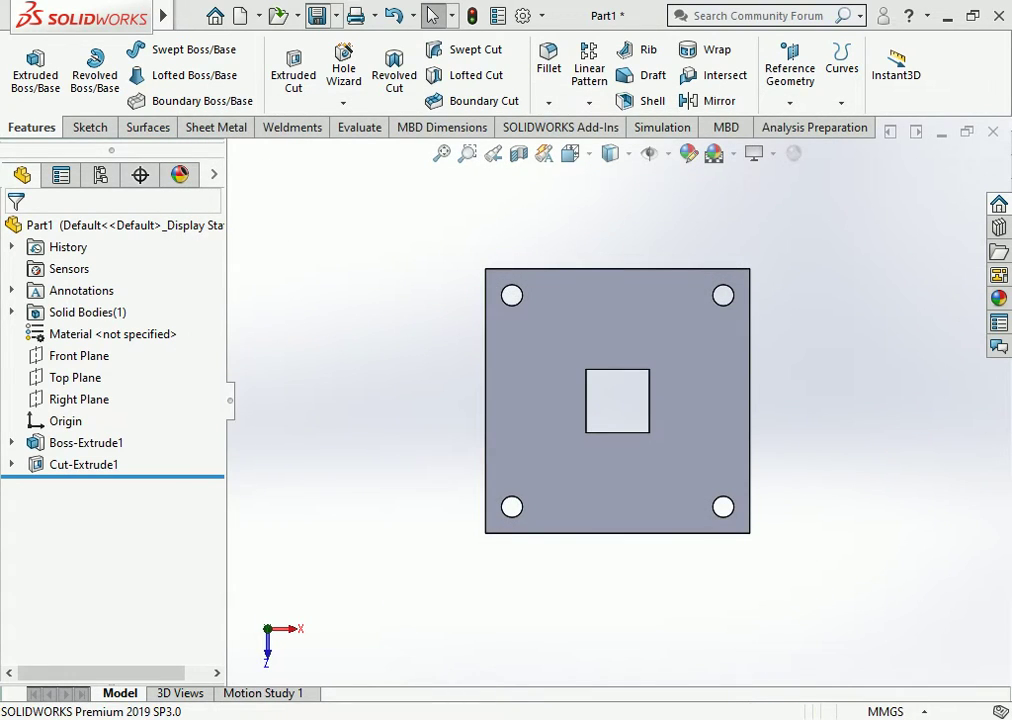
key("ctrl+6")
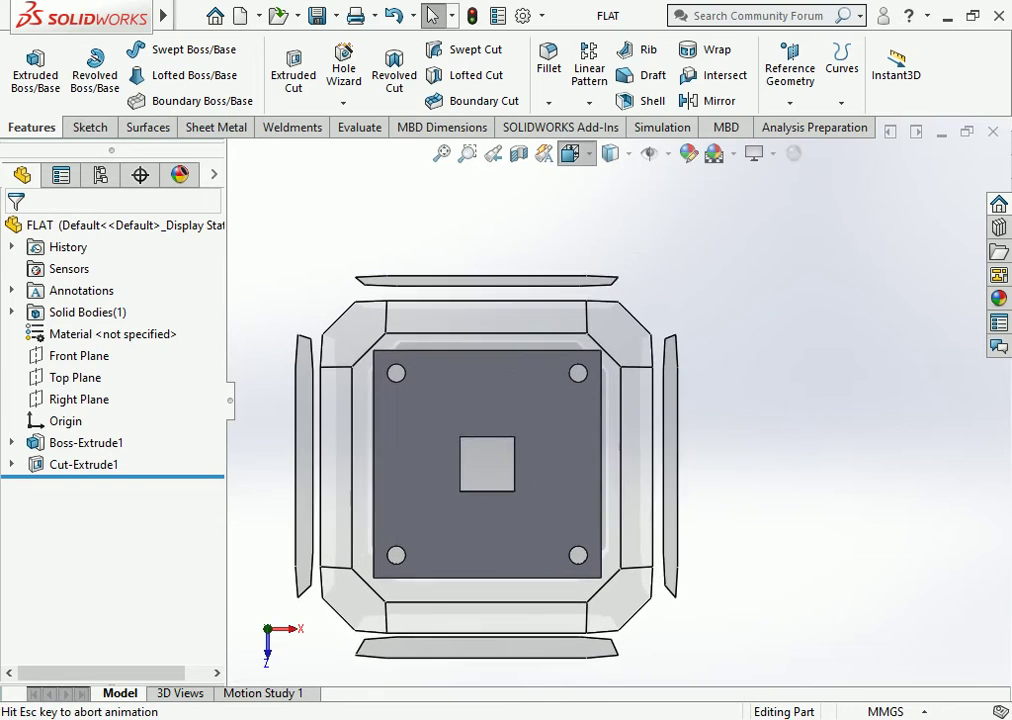
- Show the plate in dimetric view and apply a gold-yellow appearance to the whole part
left_click(570, 153)
left_click(680, 242)
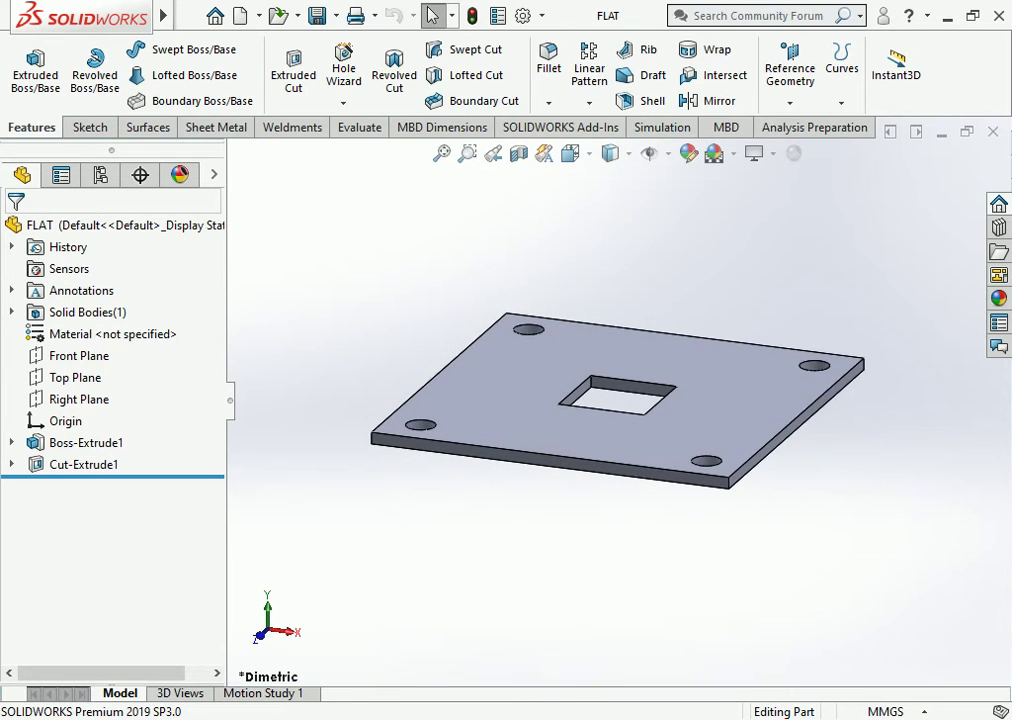
key("Down")
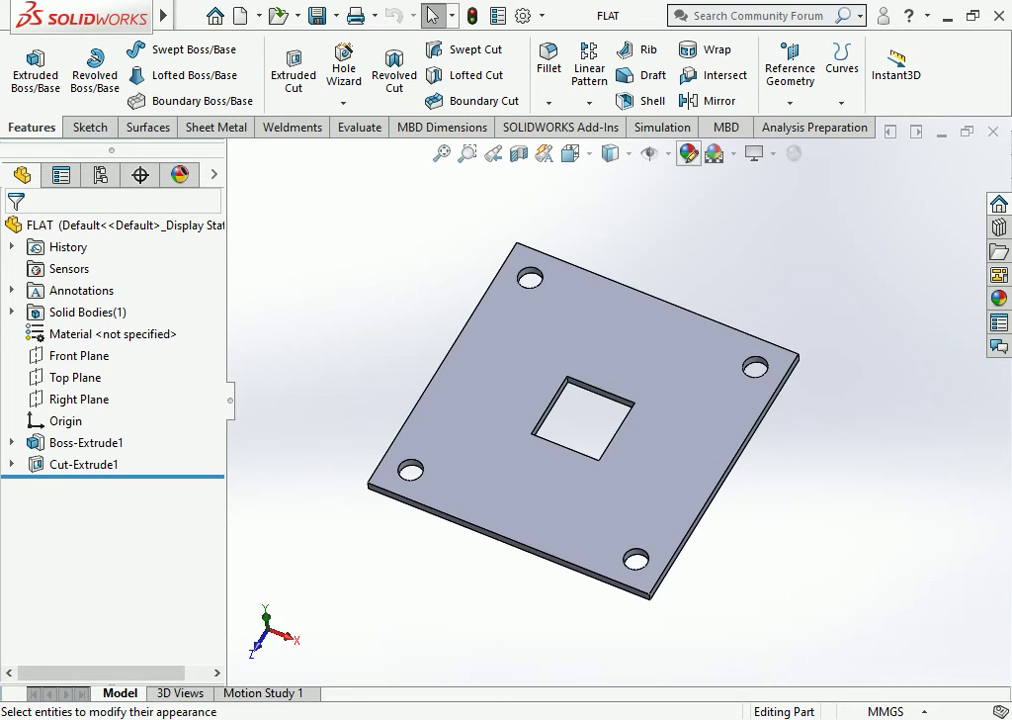
left_click(688, 153)
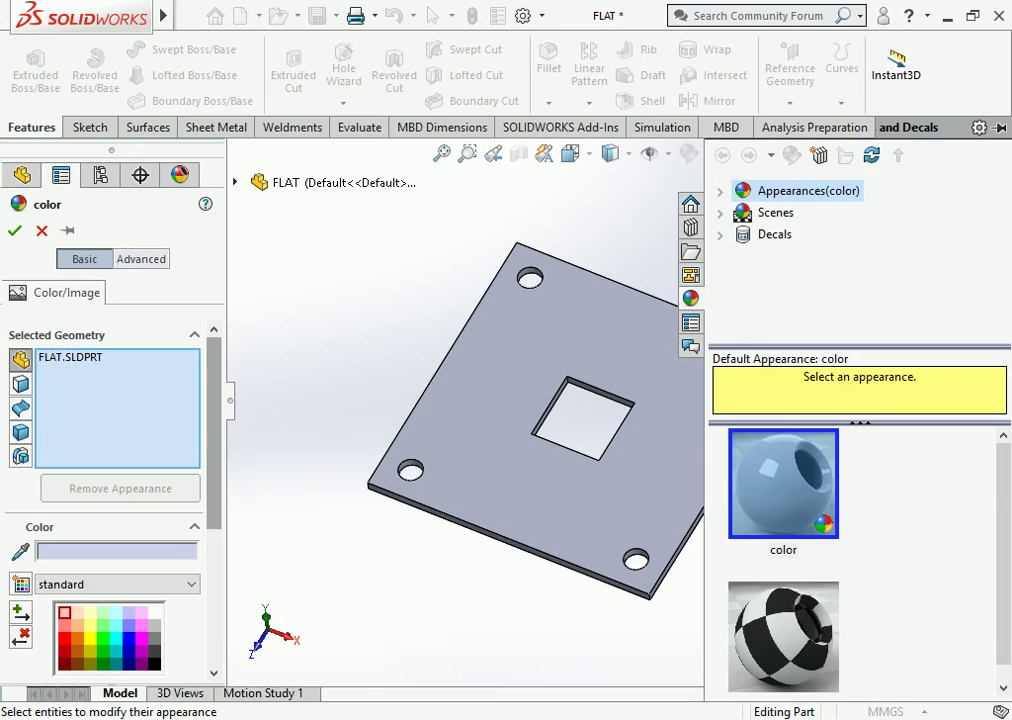
scroll(138, 438, "down", 5)
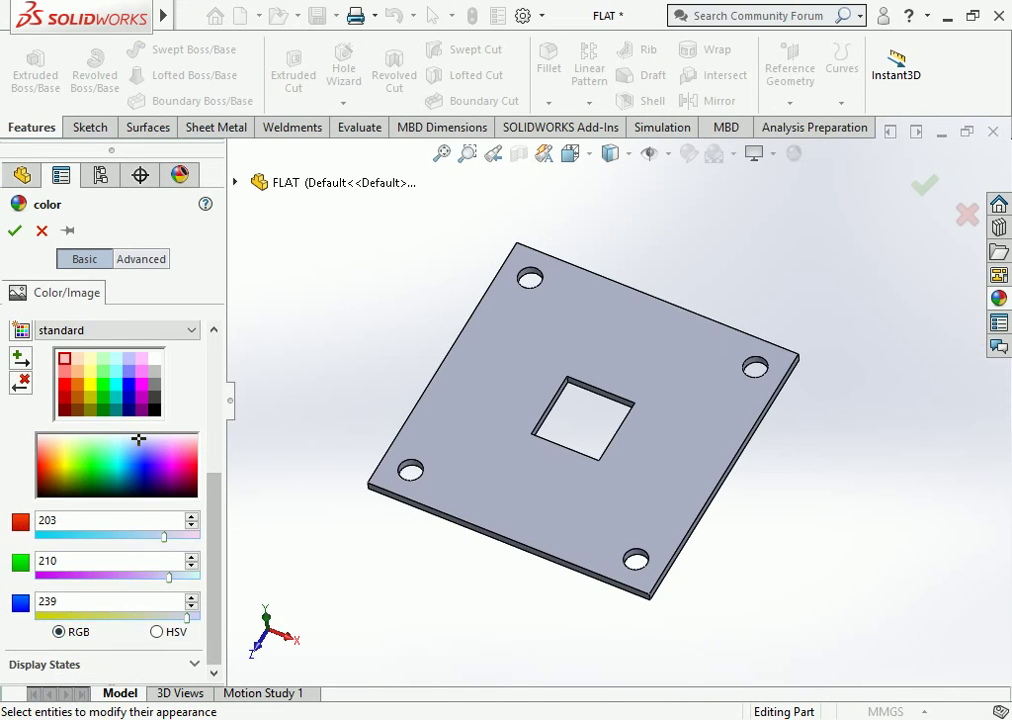
left_click(57, 459)
left_click(14, 230)
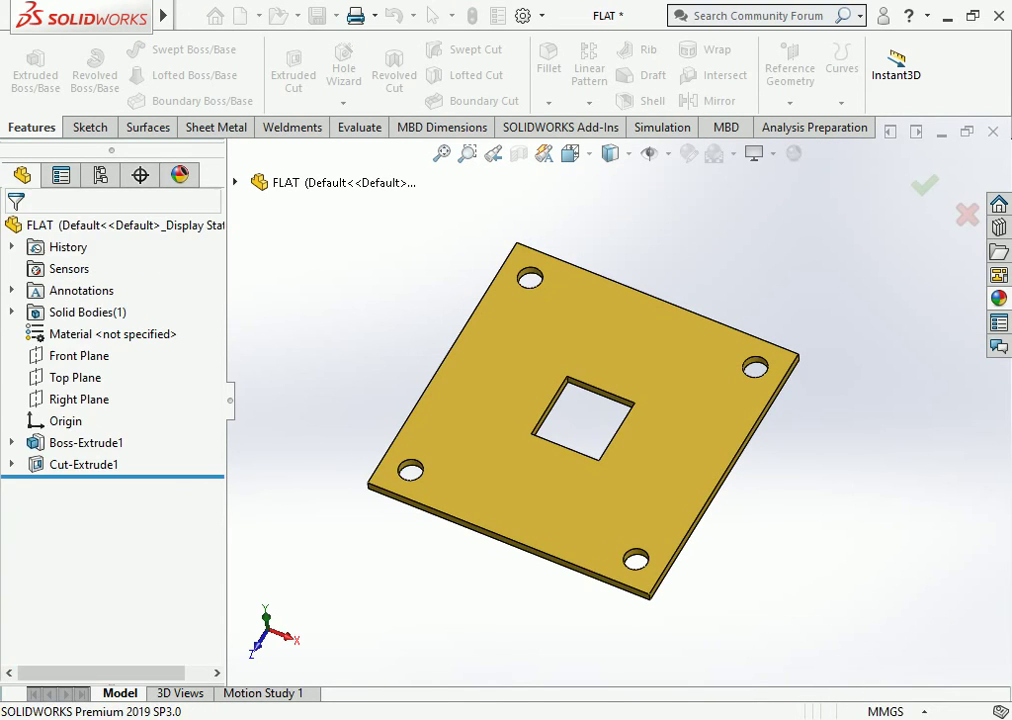